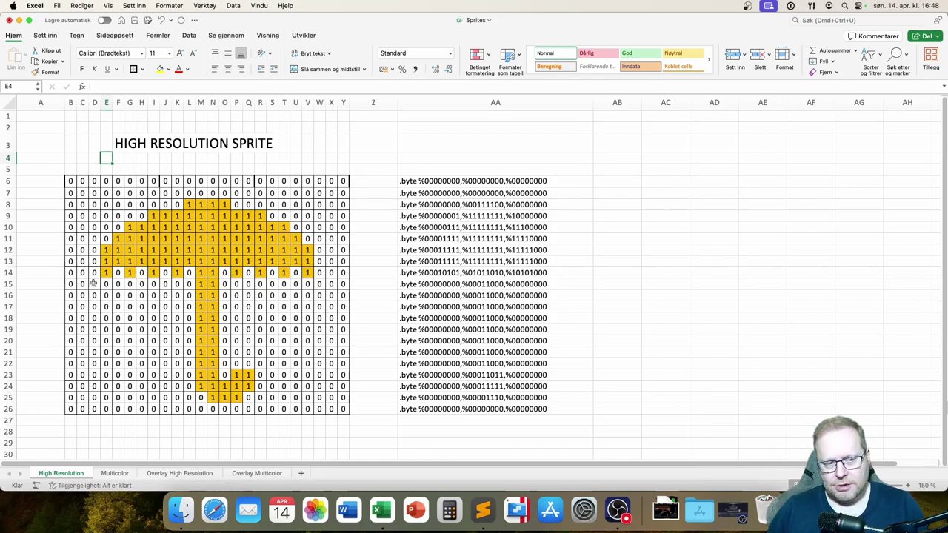
{"action": "left_click", "coordinate": [118, 194]}
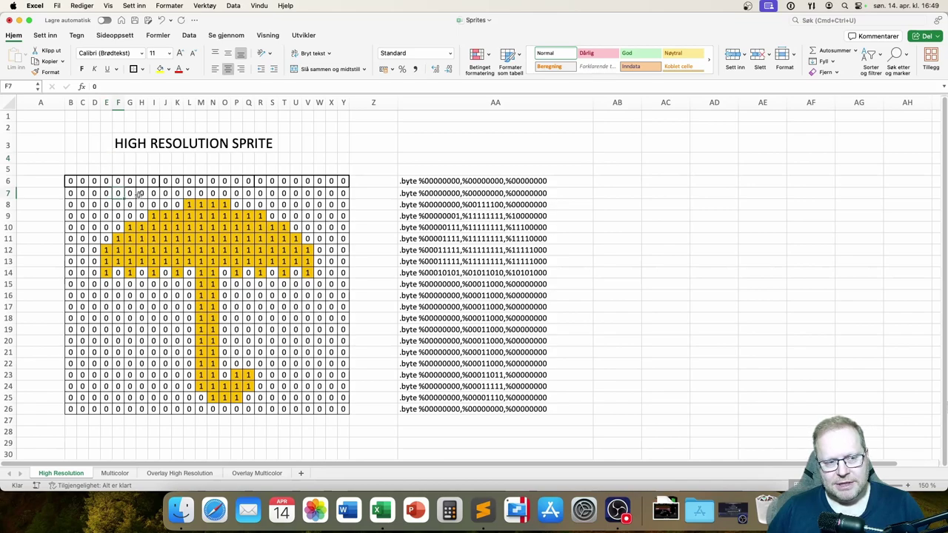
{"action": "left_click", "coordinate": [260, 193]}
{"action": "left_click", "coordinate": [260, 215]}
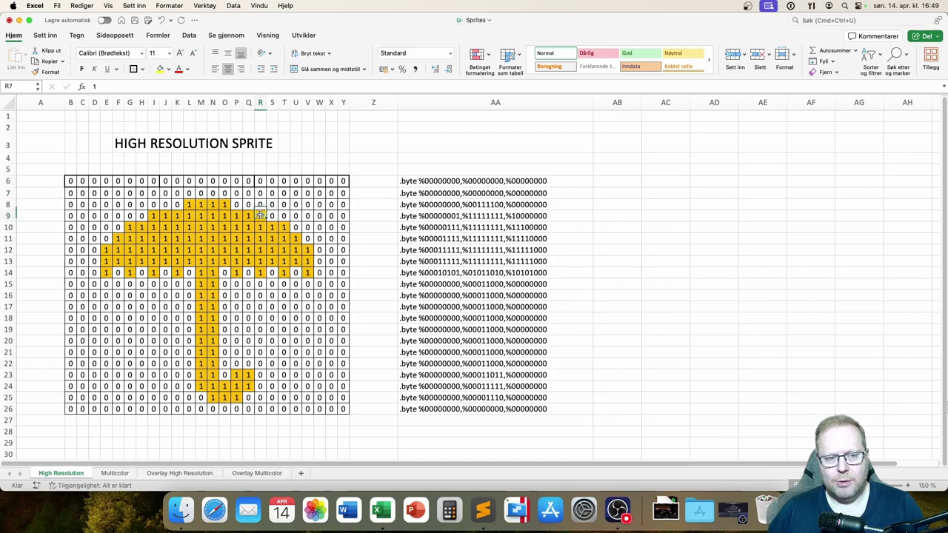
{"action": "left_click_drag", "start_coordinate": [109, 274], "coordinate": [108, 250]}
{"action": "left_click", "coordinate": [188, 250]}
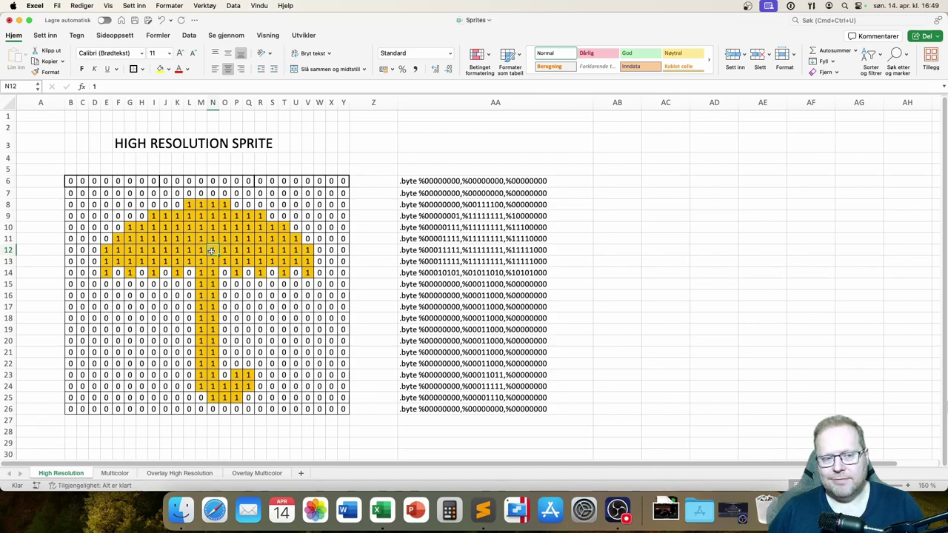
{"action": "left_click", "coordinate": [284, 319]}
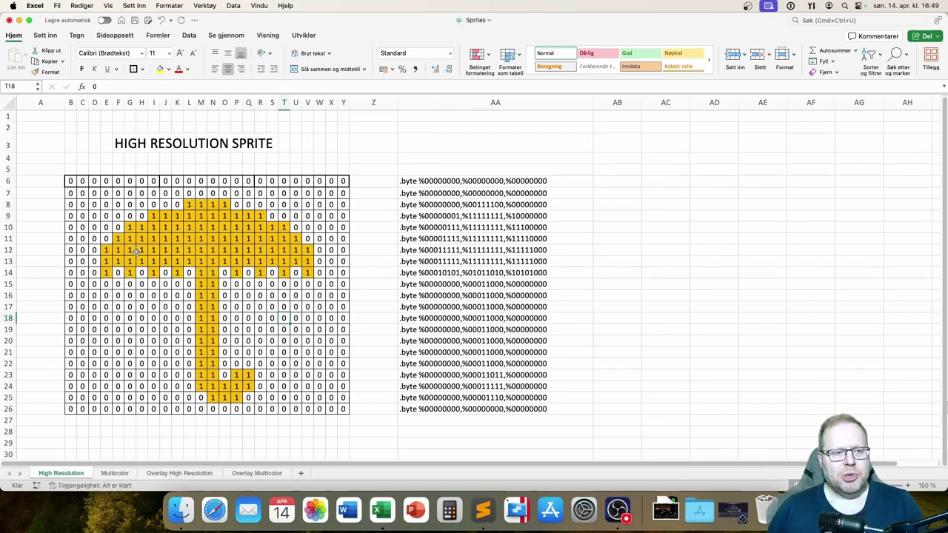
Step: Select the first eight cells of the high resolution grid's top row, B6 to I6, to examine the first byte
{"action": "left_click", "coordinate": [70, 181]}
{"action": "key", "text": "shift+Right"}
{"action": "key", "text": "shift+Right"}
{"action": "key", "text": "shift+Right"}
{"action": "key", "text": "shift+Right"}
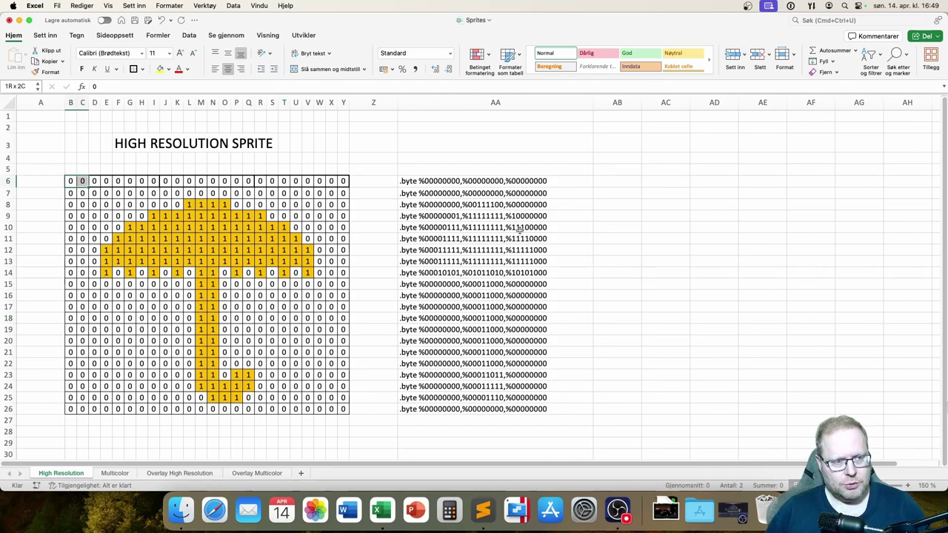
{"action": "key", "text": "shift+Right"}
{"action": "key", "text": "shift+Right"}
{"action": "key", "text": "shift+Right"}
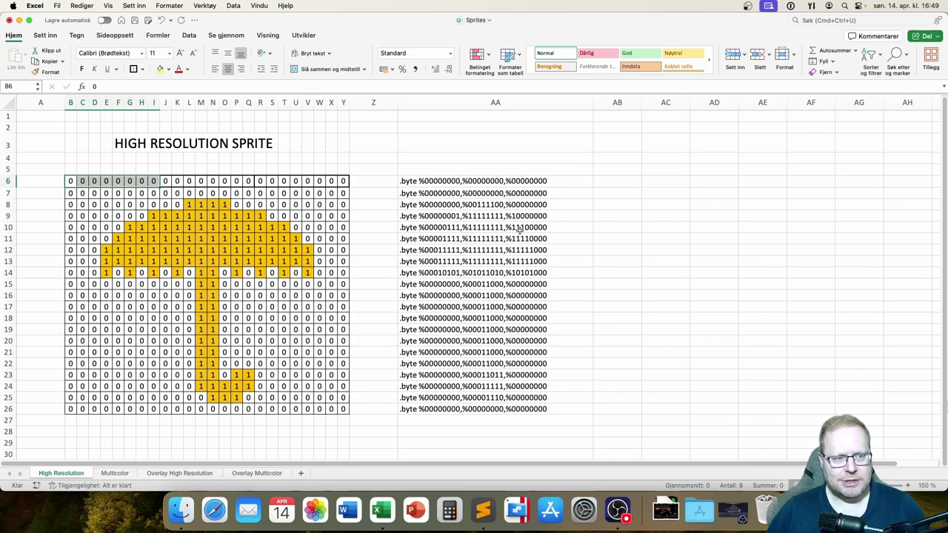
{"action": "key", "text": "Right"}
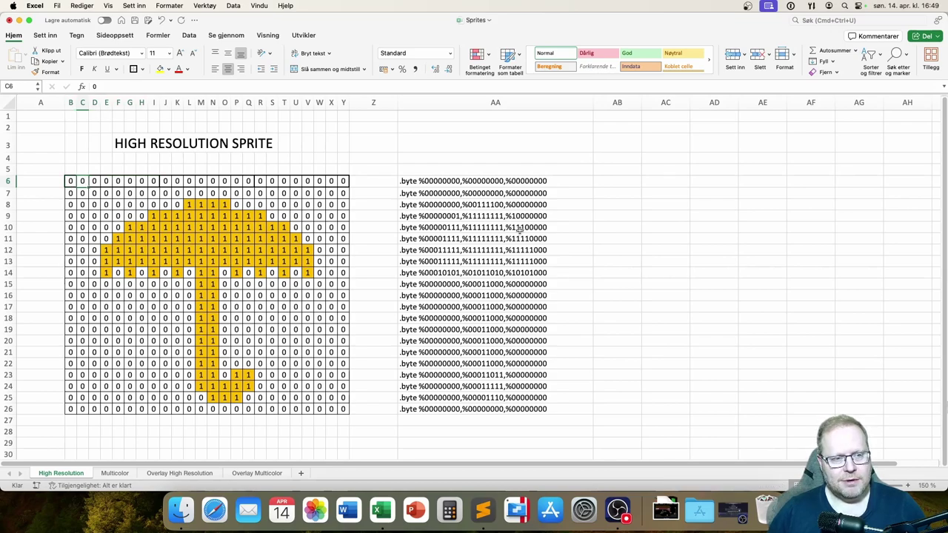
Step: Select the middle eight cells of the grid's top row, J6 to Q6, to examine the second byte
{"action": "left_click", "coordinate": [170, 181]}
{"action": "key", "text": "shift+Right"}
{"action": "key", "text": "shift+Right"}
{"action": "key", "text": "shift+Right"}
{"action": "key", "text": "shift+Right"}
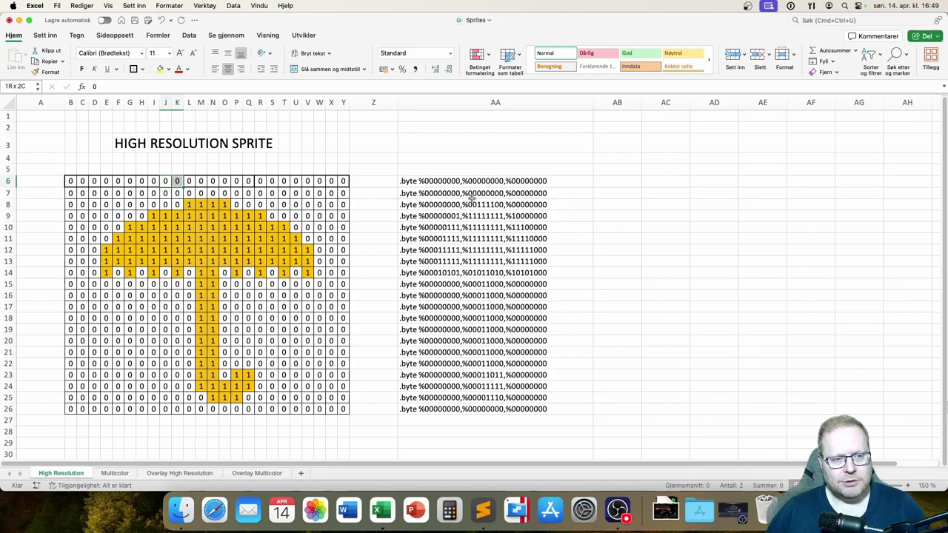
{"action": "key", "text": "shift+Right"}
{"action": "key", "text": "shift+Right"}
{"action": "key", "text": "shift+Right"}
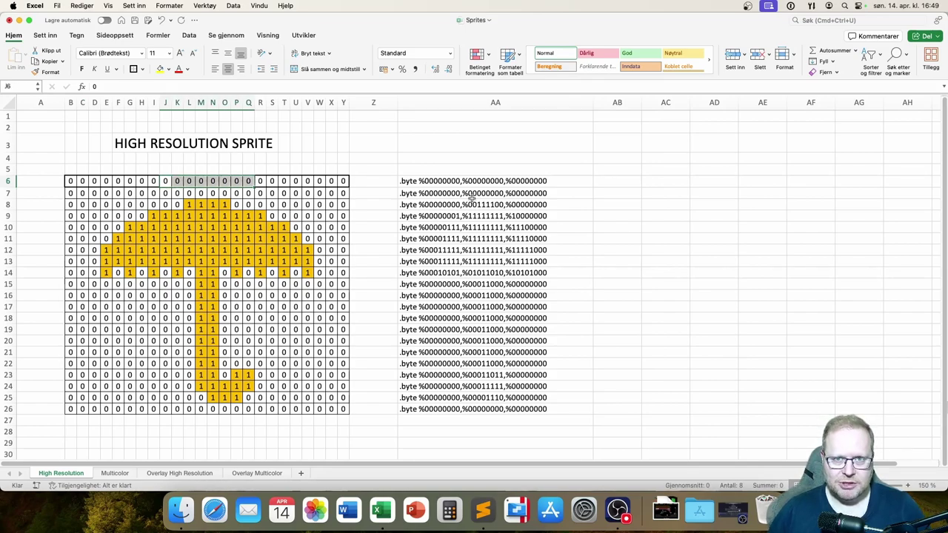
Step: Select the last eight cells of the grid's top row, R6 to Y6, to examine the third byte, and clear the selection
{"action": "left_click", "coordinate": [260, 181]}
{"action": "key", "text": "shift+Right"}
{"action": "key", "text": "shift+Right"}
{"action": "key", "text": "shift+Right"}
{"action": "key", "text": "shift+Right"}
{"action": "key", "text": "shift+Right"}
{"action": "key", "text": "shift+Right"}
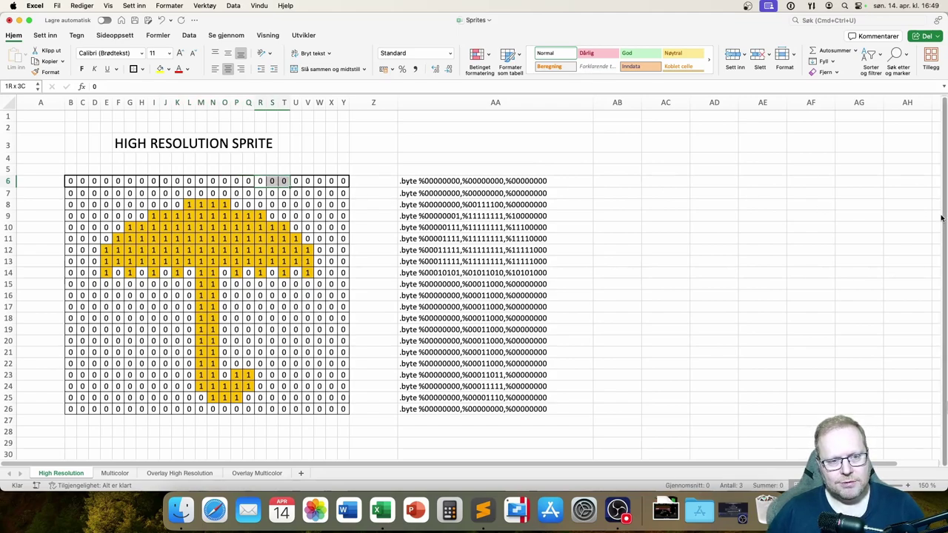
{"action": "key", "text": "shift+Right"}
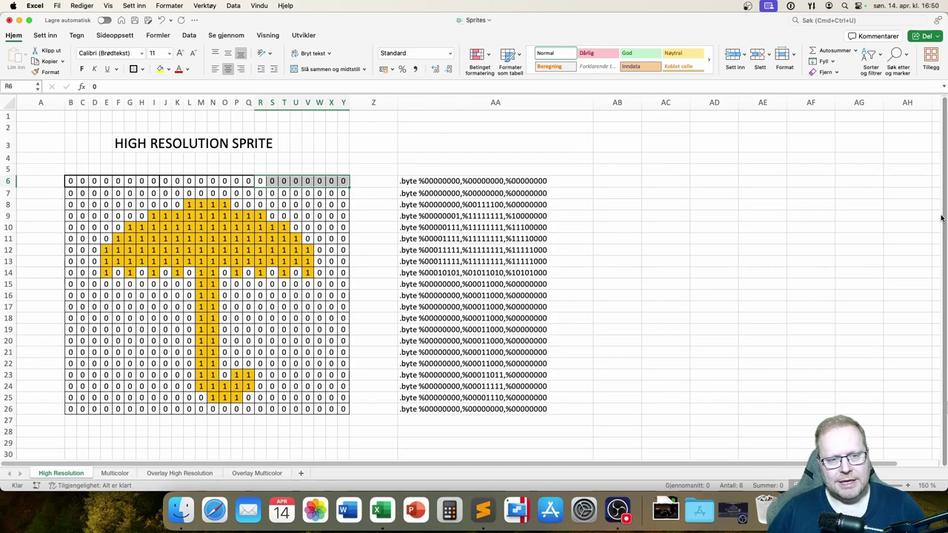
{"action": "left_click", "coordinate": [769, 255]}
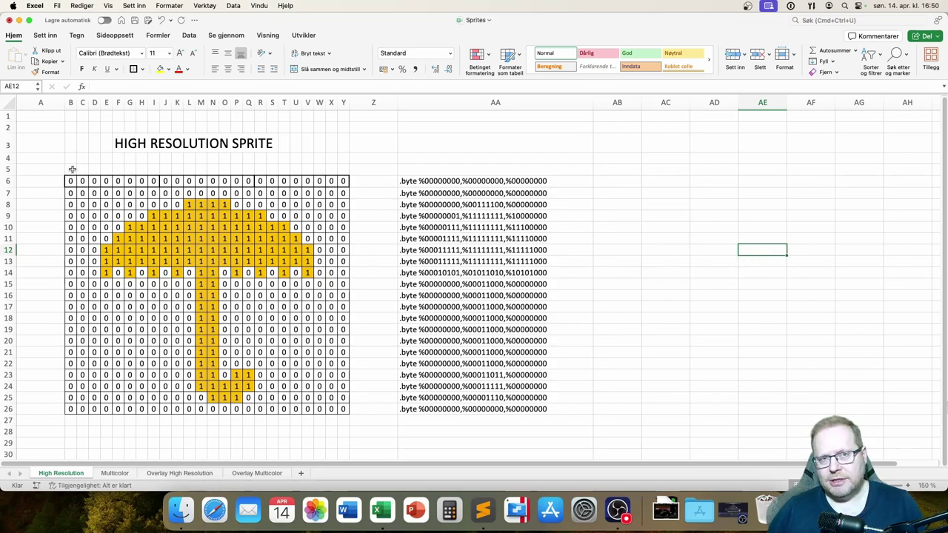
Step: Mark the grid's full width above columns B to Y and select the three eight-cell groups in row 6
{"action": "left_click_drag", "start_coordinate": [72, 169], "coordinate": [341, 167]}
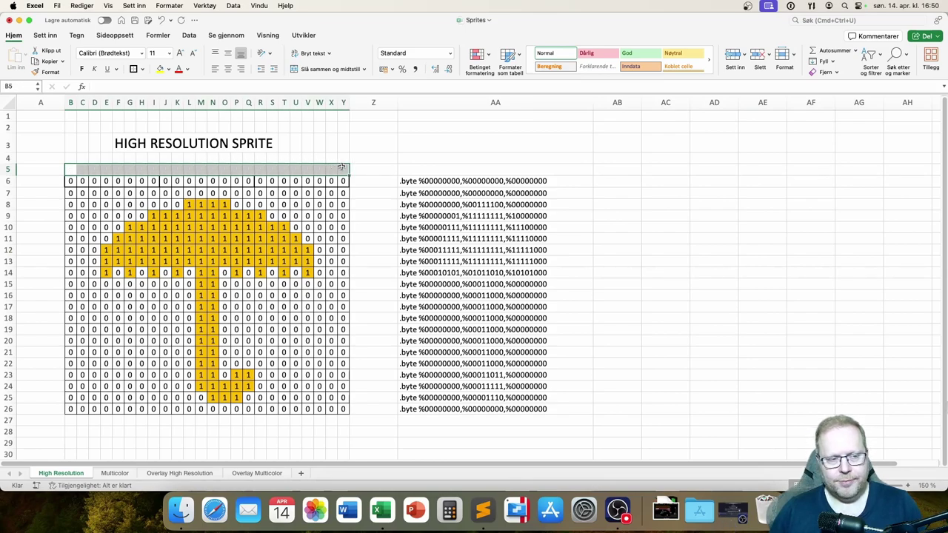
{"action": "left_click", "coordinate": [72, 181]}
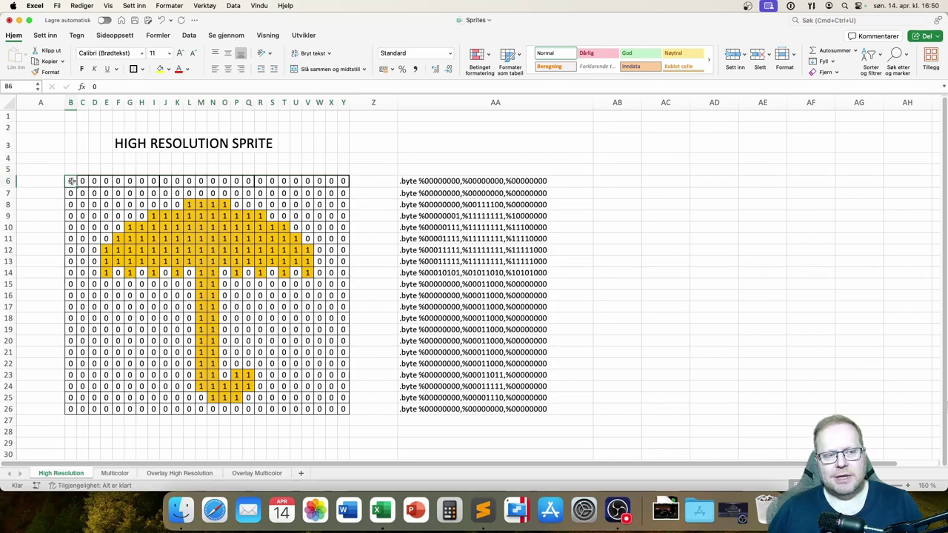
{"action": "left_click", "coordinate": [82, 181]}
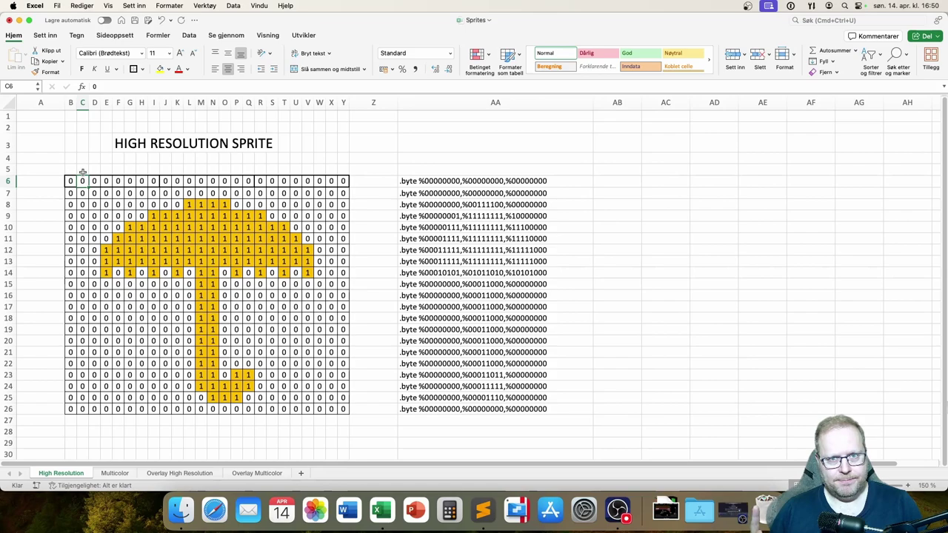
{"action": "left_click", "coordinate": [70, 182]}
{"action": "left_click_drag", "start_coordinate": [70, 183], "coordinate": [154, 180]}
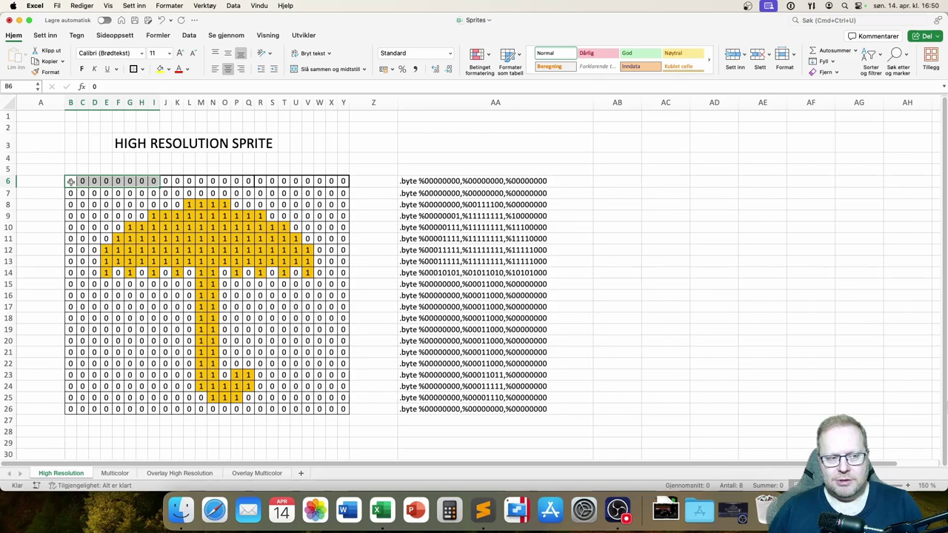
{"action": "left_click_drag", "start_coordinate": [164, 180], "coordinate": [342, 180]}
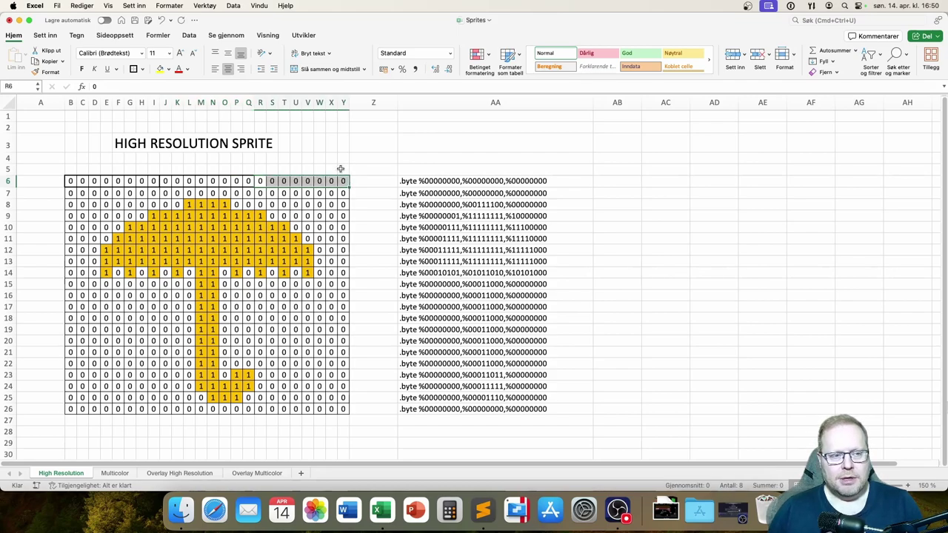
{"action": "left_click", "coordinate": [342, 167]}
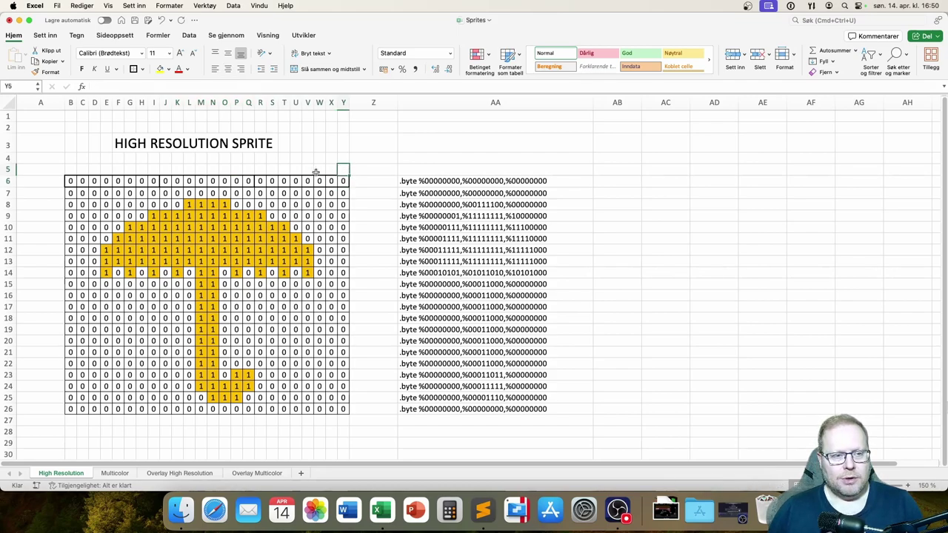
Step: Mark the sprite grid's height beside rows 6 to 26 and its width above columns B to Y
{"action": "left_click", "coordinate": [70, 183]}
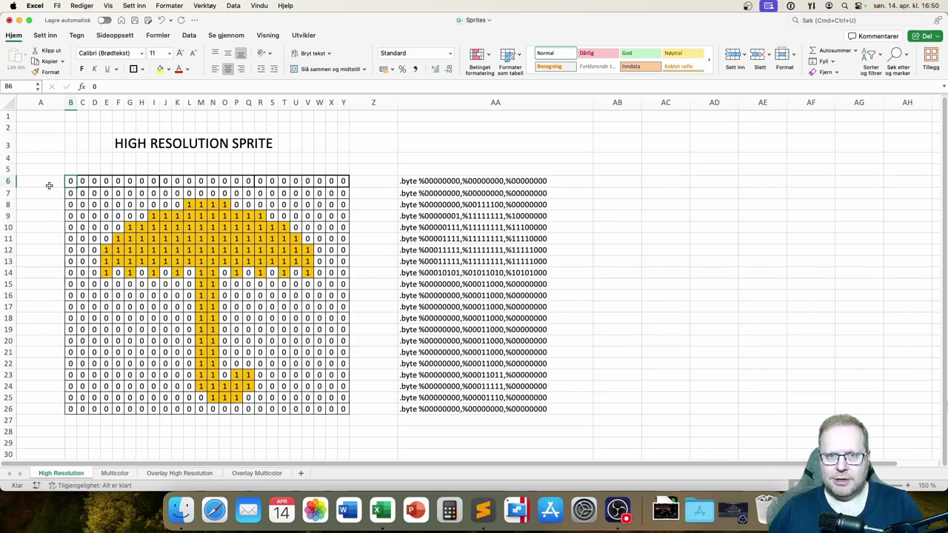
{"action": "left_click_drag", "start_coordinate": [49, 183], "coordinate": [32, 406]}
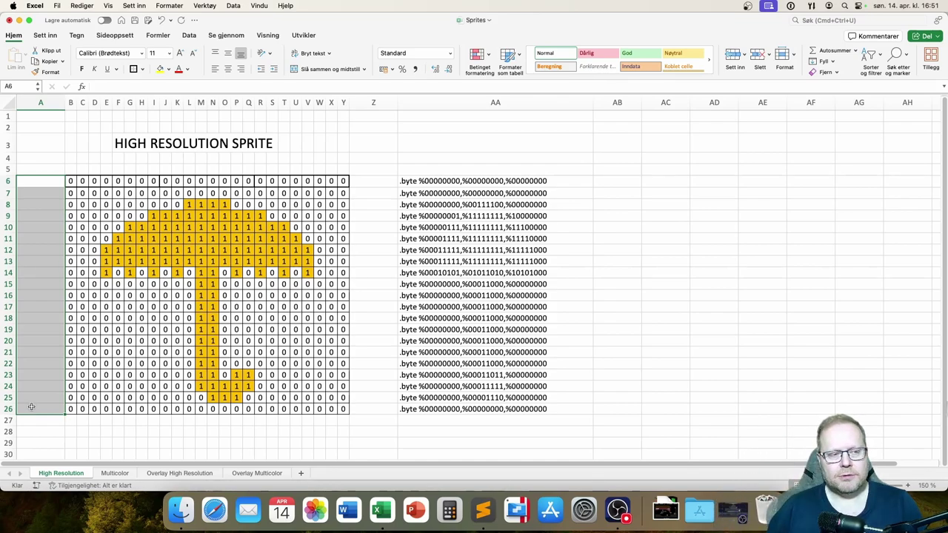
{"action": "left_click_drag", "start_coordinate": [70, 168], "coordinate": [343, 170]}
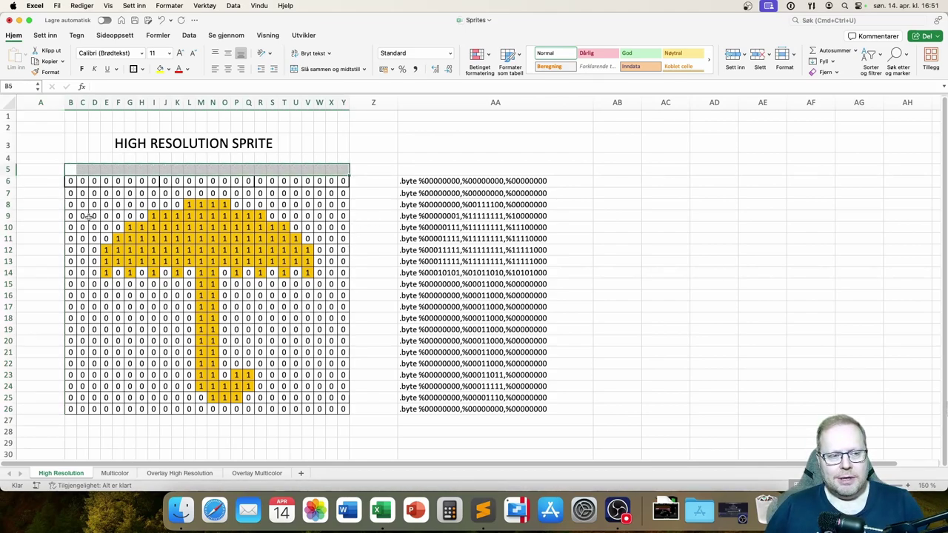
{"action": "left_click", "coordinate": [71, 181]}
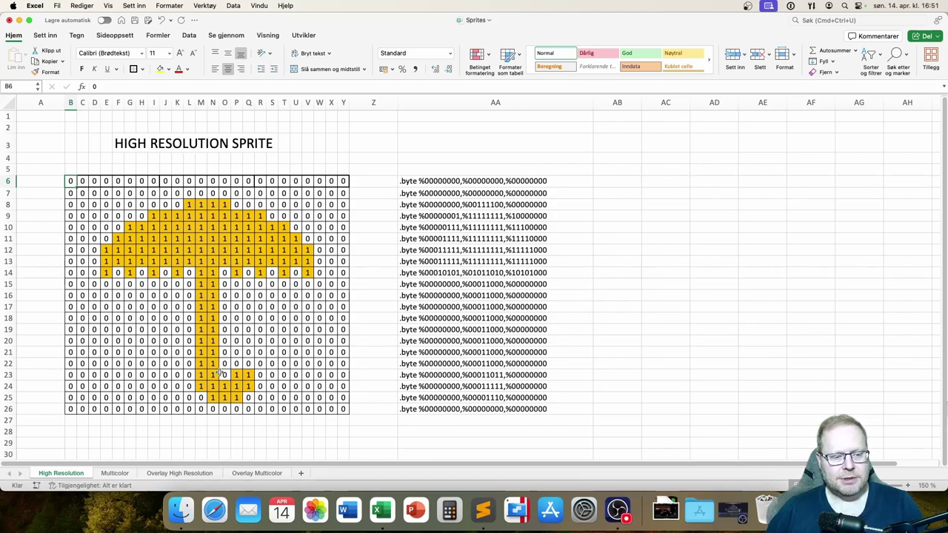
Step: Open the Multicolor sheet and set its zoom to 150 %
{"action": "left_click", "coordinate": [115, 474]}
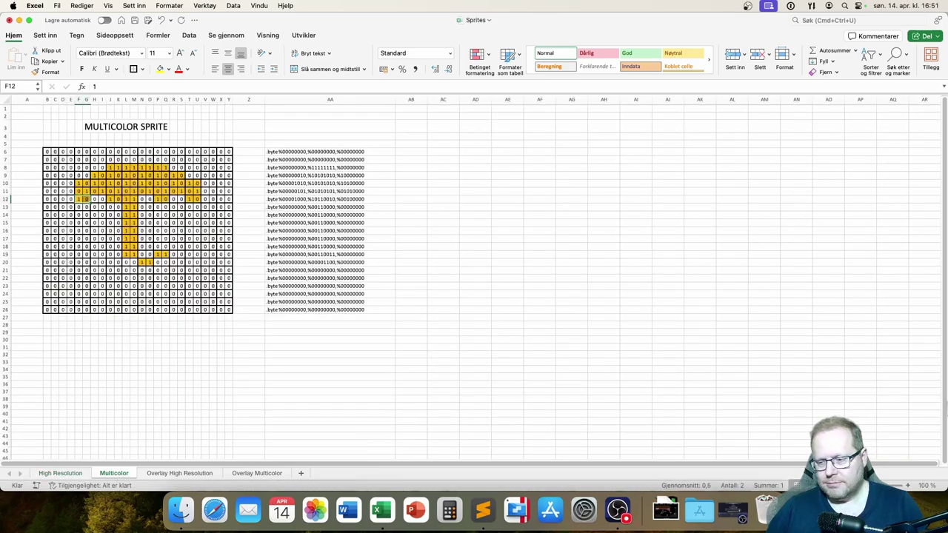
{"action": "left_click", "coordinate": [909, 486]}
{"action": "left_click", "coordinate": [909, 486]}
{"action": "left_click", "coordinate": [909, 485]}
{"action": "left_click", "coordinate": [909, 485]}
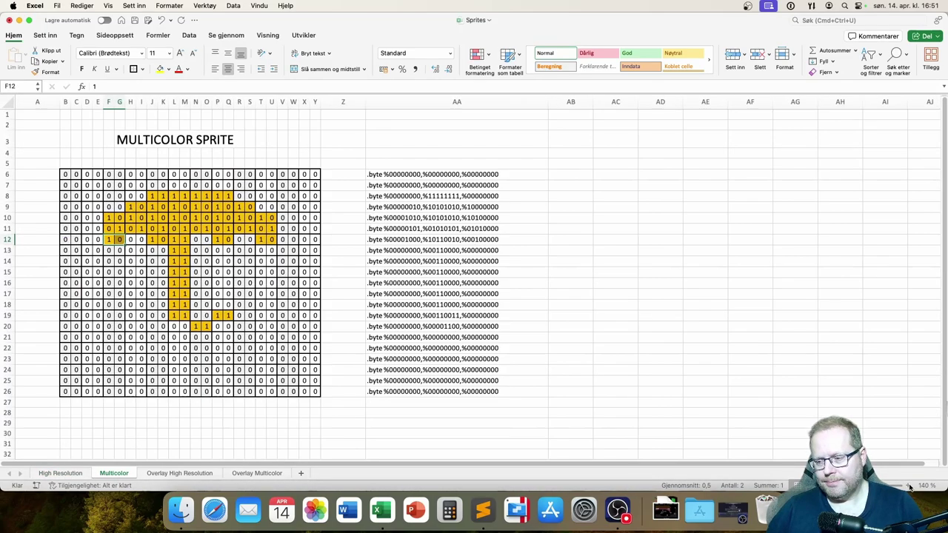
{"action": "left_click", "coordinate": [909, 486]}
{"action": "left_click", "coordinate": [638, 372]}
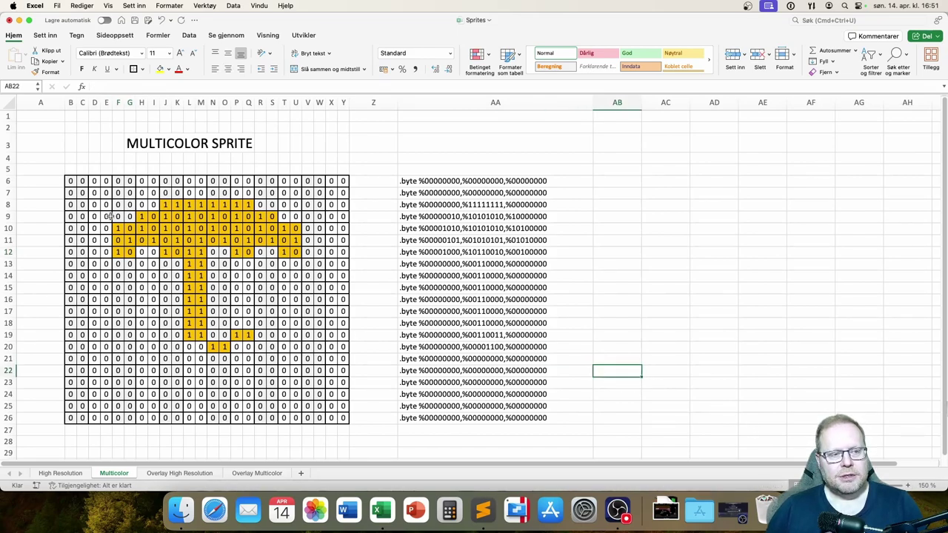
Step: Select the byte groups across the multicolor grid's top row, from B6 to Y6, and clear the selection
{"action": "left_click", "coordinate": [70, 181]}
{"action": "left_click_drag", "start_coordinate": [74, 182], "coordinate": [344, 182]}
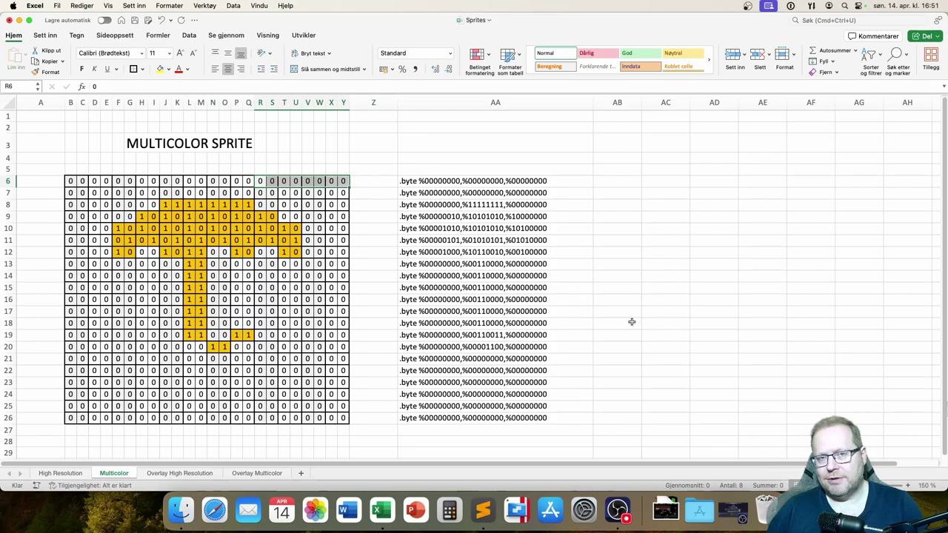
{"action": "left_click", "coordinate": [633, 311]}
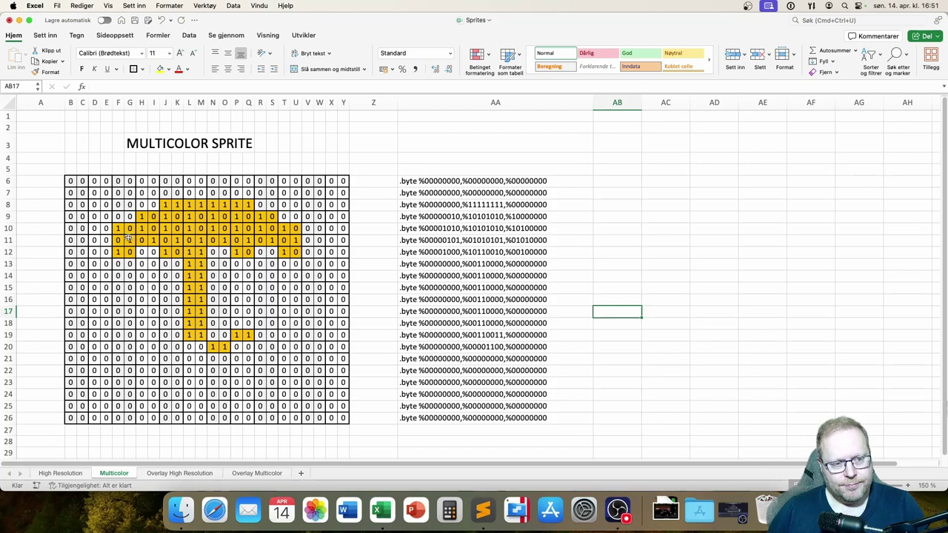
Step: Fill the 1-0 cell pairs F10:G10 and F12:G12 of the multicolor sprite with light green
{"action": "left_click_drag", "start_coordinate": [117, 228], "coordinate": [128, 229]}
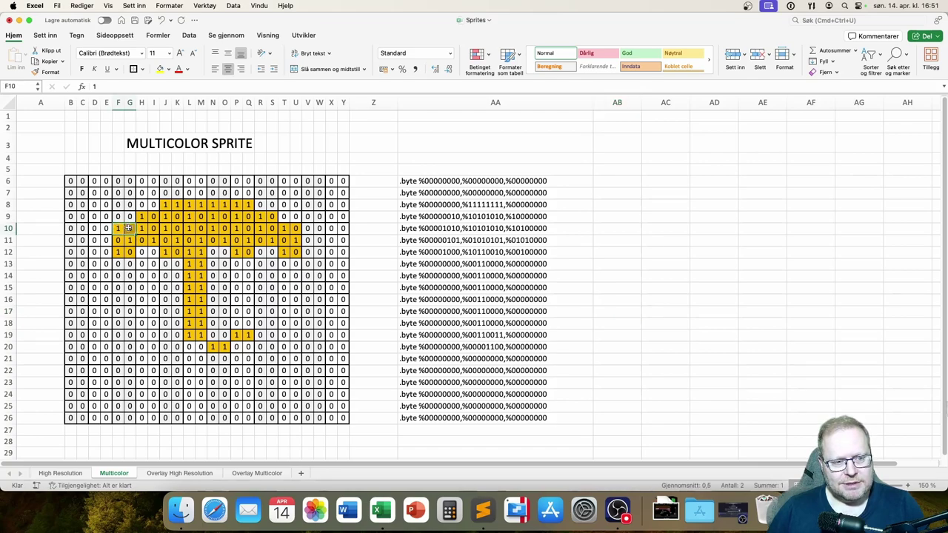
{"action": "left_click", "coordinate": [169, 70]}
{"action": "left_click", "coordinate": [198, 180]}
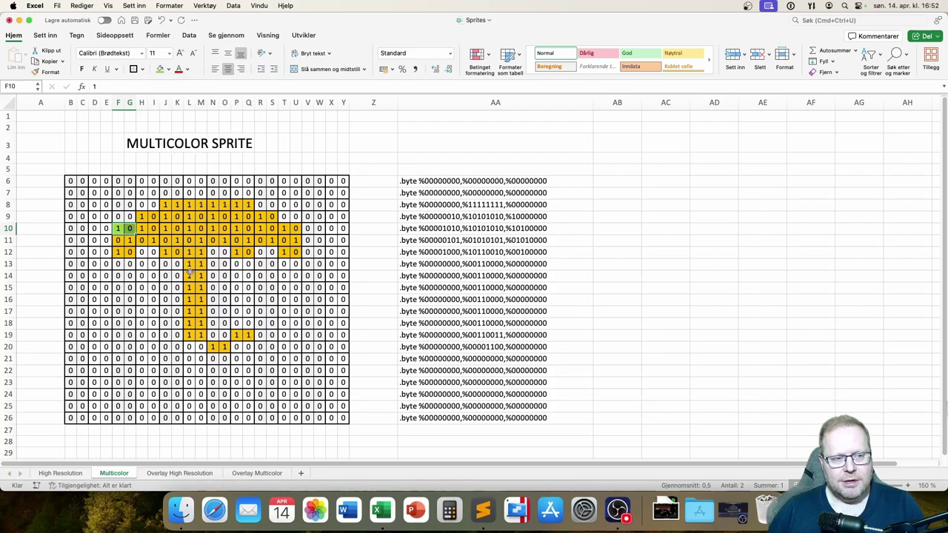
{"action": "left_click", "coordinate": [118, 252]}
{"action": "left_click_drag", "start_coordinate": [121, 252], "coordinate": [130, 251]}
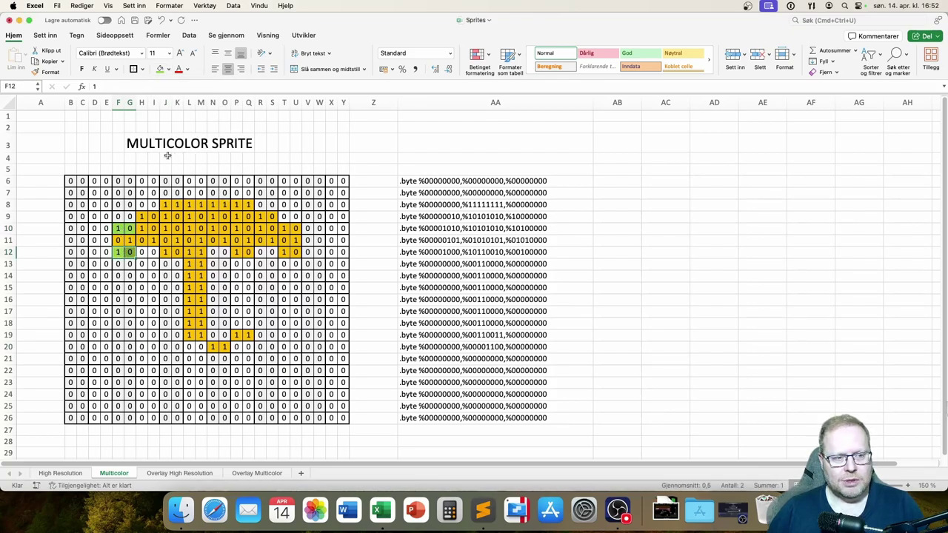
Step: Fill the 1-0 cell pairs J10:K10 and N9:O9 of the multicolor sprite with the same light green
{"action": "left_click_drag", "start_coordinate": [165, 228], "coordinate": [178, 228]}
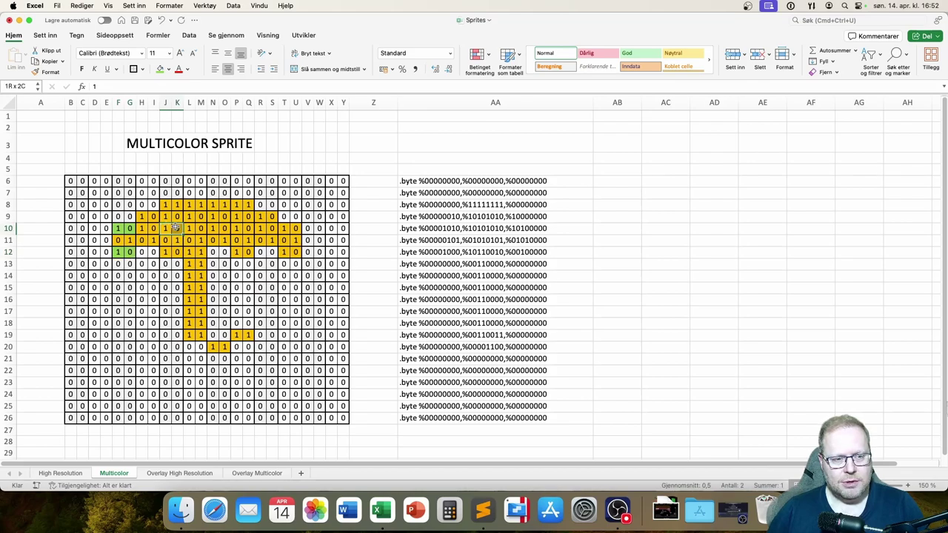
{"action": "left_click", "coordinate": [160, 69]}
{"action": "left_click_drag", "start_coordinate": [213, 217], "coordinate": [221, 216]}
{"action": "left_click", "coordinate": [160, 69]}
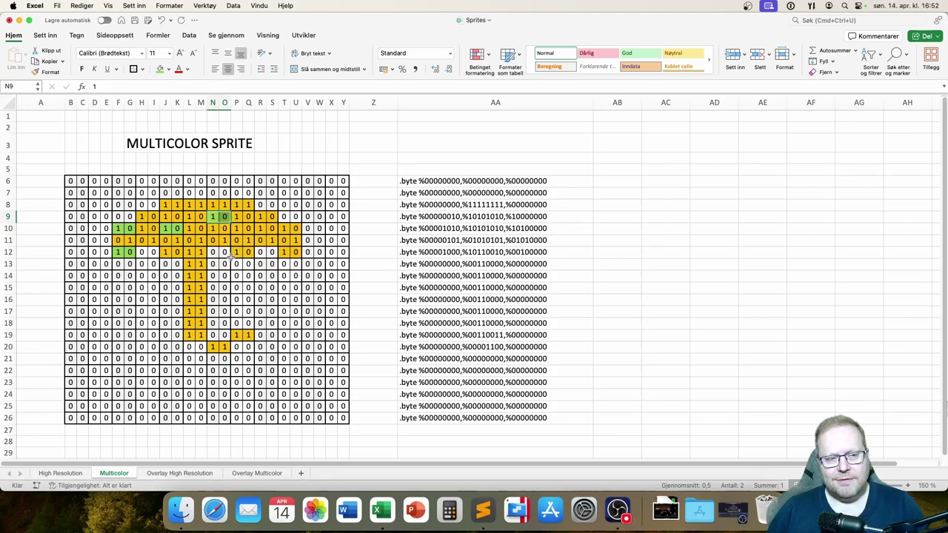
{"action": "left_click", "coordinate": [296, 335]}
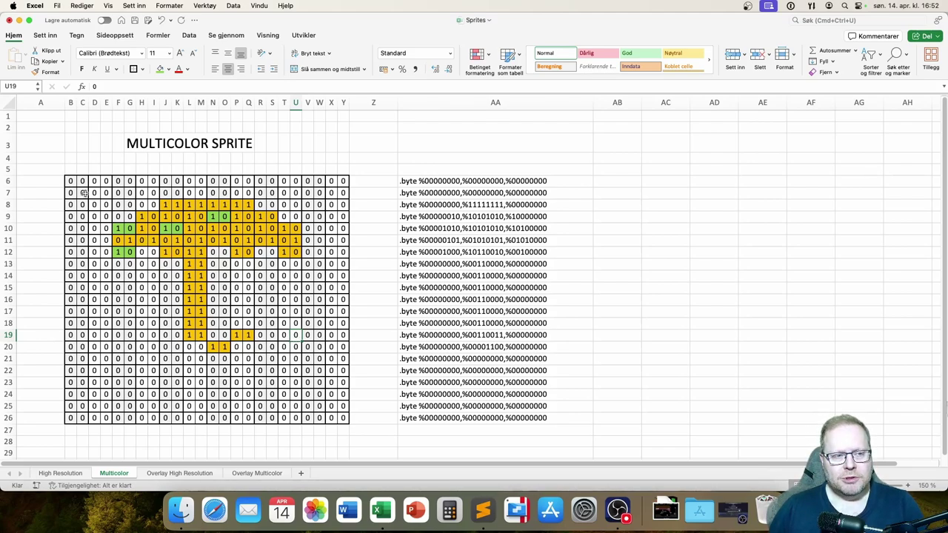
Step: Return to the High Resolution sheet and select single pixel cells M10 and L8 of the umbrella
{"action": "left_click", "coordinate": [46, 472]}
{"action": "left_click", "coordinate": [202, 227]}
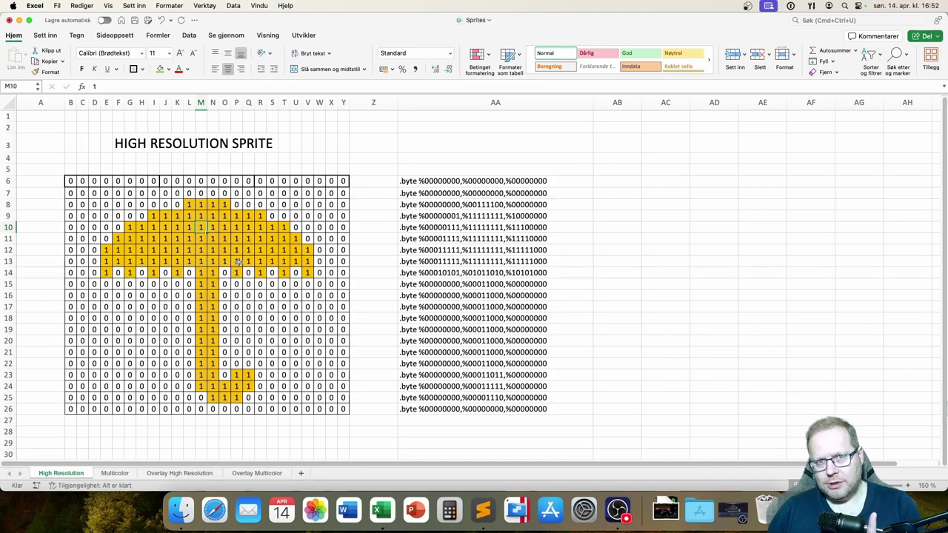
{"action": "left_click", "coordinate": [188, 205]}
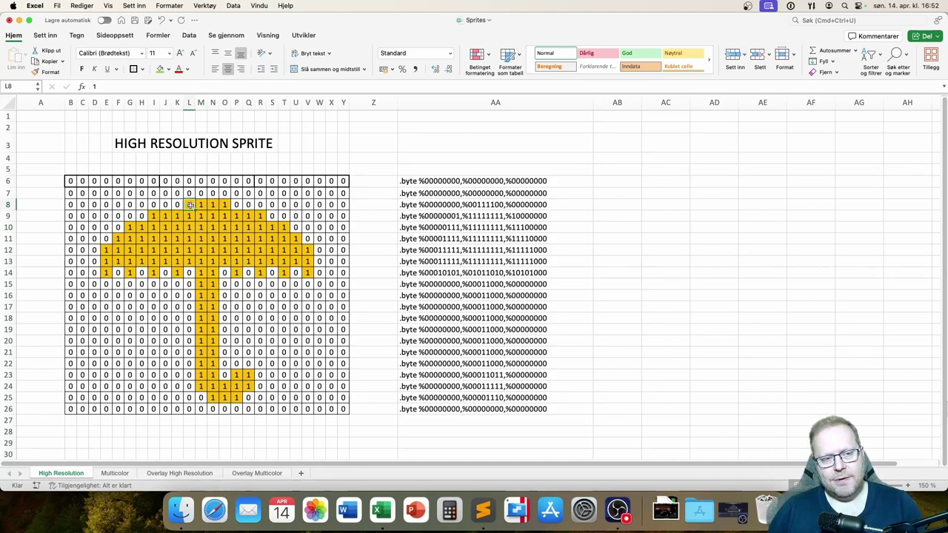
Step: Select single pixel cells N9, L8, M8 and O9 of the high resolution umbrella one after another
{"action": "left_click", "coordinate": [215, 218]}
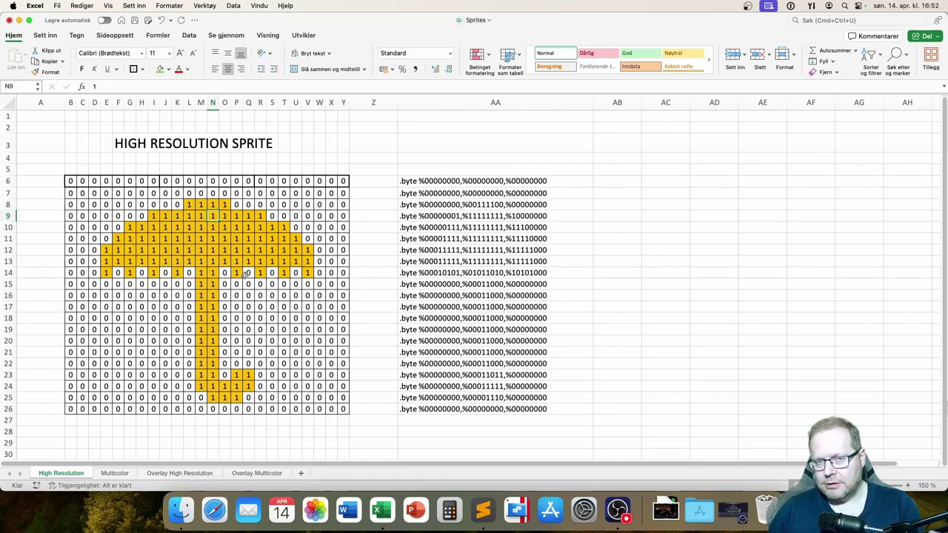
{"action": "left_click", "coordinate": [191, 204]}
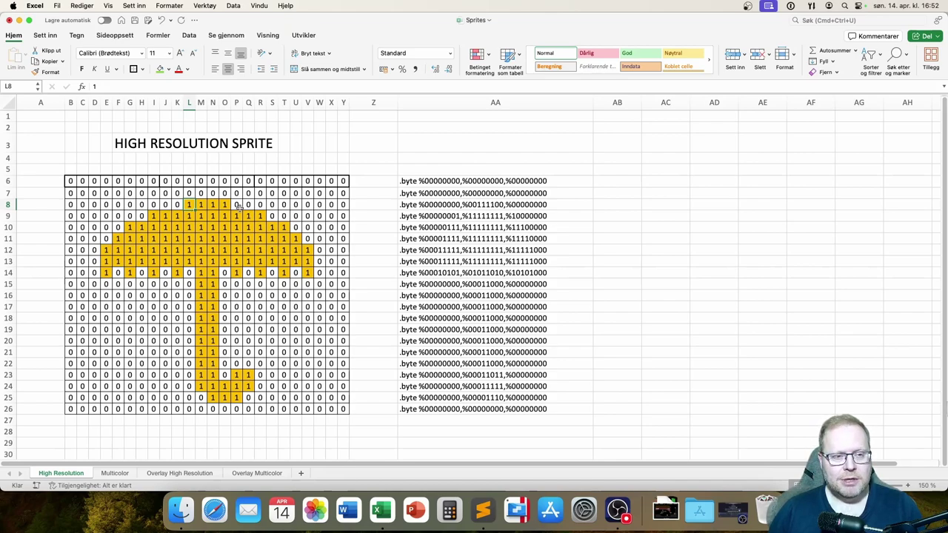
{"action": "left_click", "coordinate": [200, 206]}
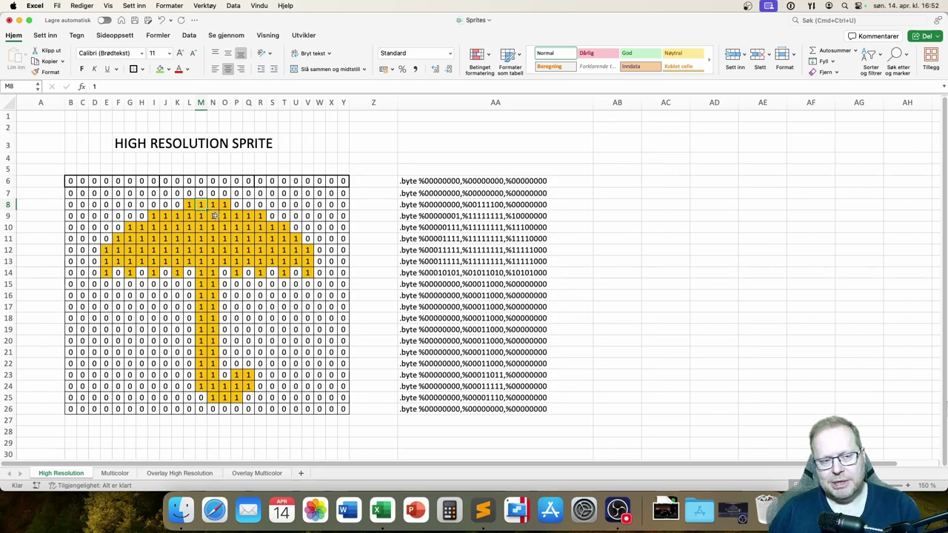
{"action": "left_click", "coordinate": [226, 216]}
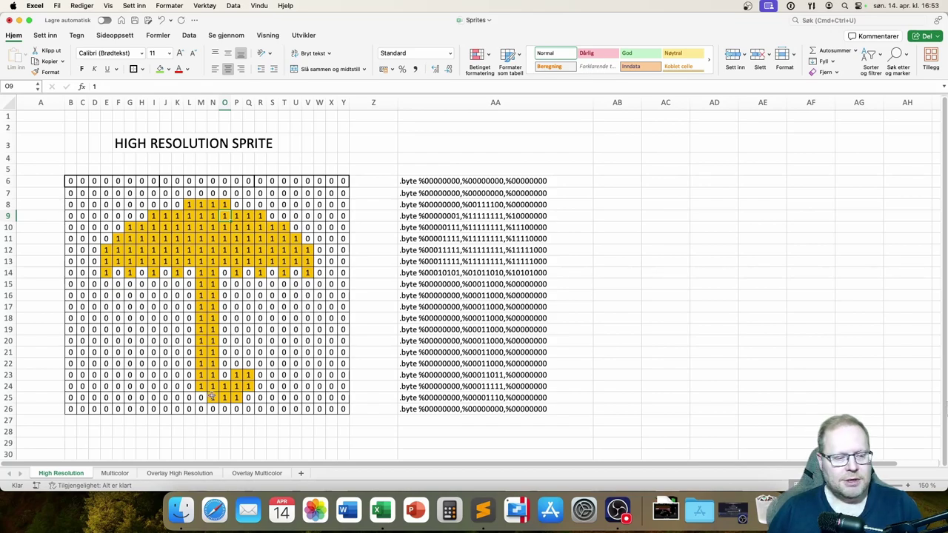
Step: On the Multicolor sheet, fill the 1-0 cell pairs J9:K9, J12:K12, H9:I9 and H10:I10 with light green
{"action": "left_click", "coordinate": [111, 474]}
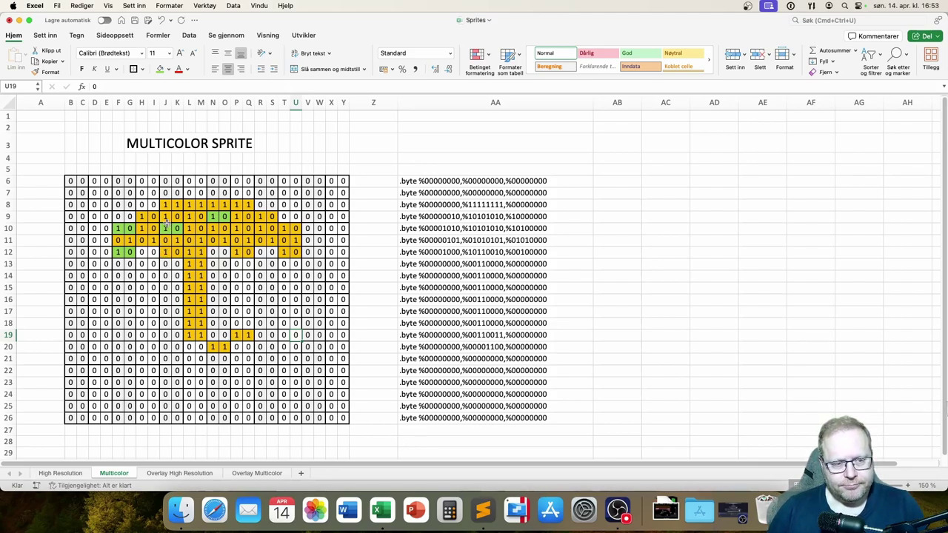
{"action": "left_click_drag", "start_coordinate": [165, 217], "coordinate": [177, 216]}
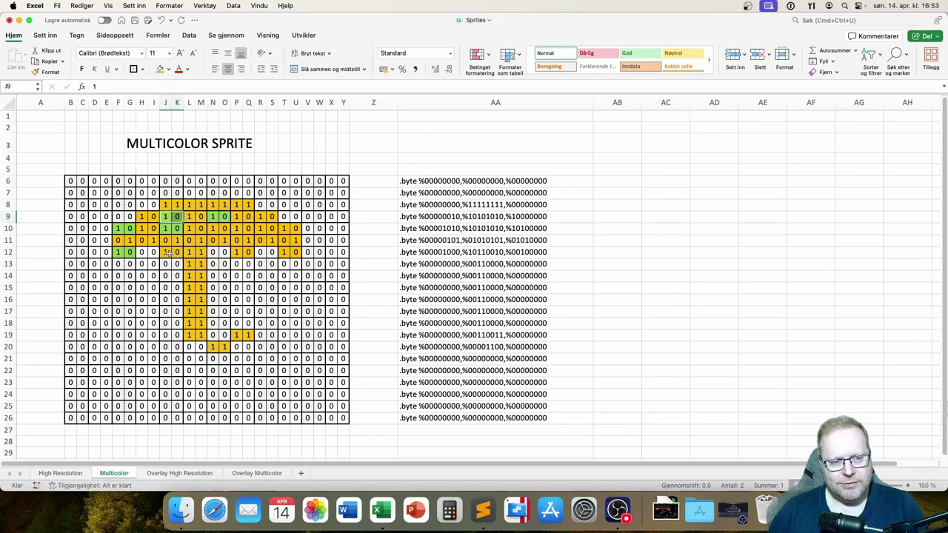
{"action": "left_click_drag", "start_coordinate": [165, 252], "coordinate": [176, 252]}
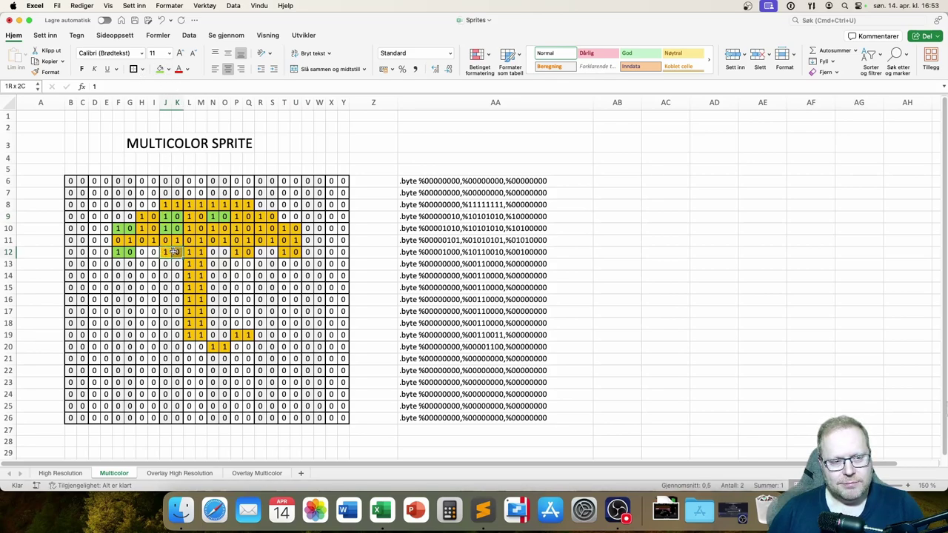
{"action": "left_click_drag", "start_coordinate": [142, 216], "coordinate": [178, 205]}
{"action": "left_click", "coordinate": [160, 68]}
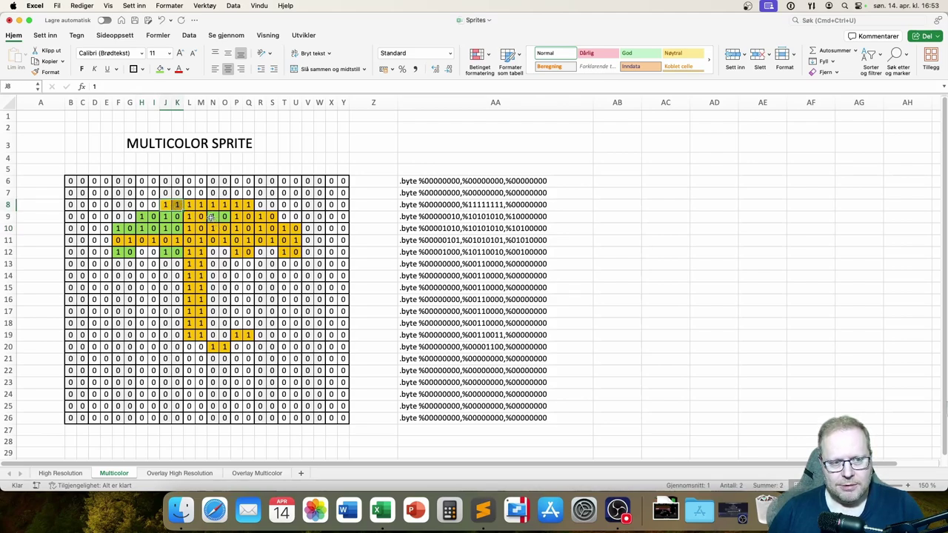
Step: Fill the 0-1 cell pairs from F11 to M11 of the multicolor sprite with dark orange
{"action": "mouse_move", "coordinate": [117, 240]}
{"action": "left_mouse_down"}
{"action": "mouse_move", "coordinate": [152, 241]}
{"action": "mouse_move", "coordinate": [129, 241]}
{"action": "left_mouse_up"}
{"action": "left_click", "coordinate": [169, 69]}
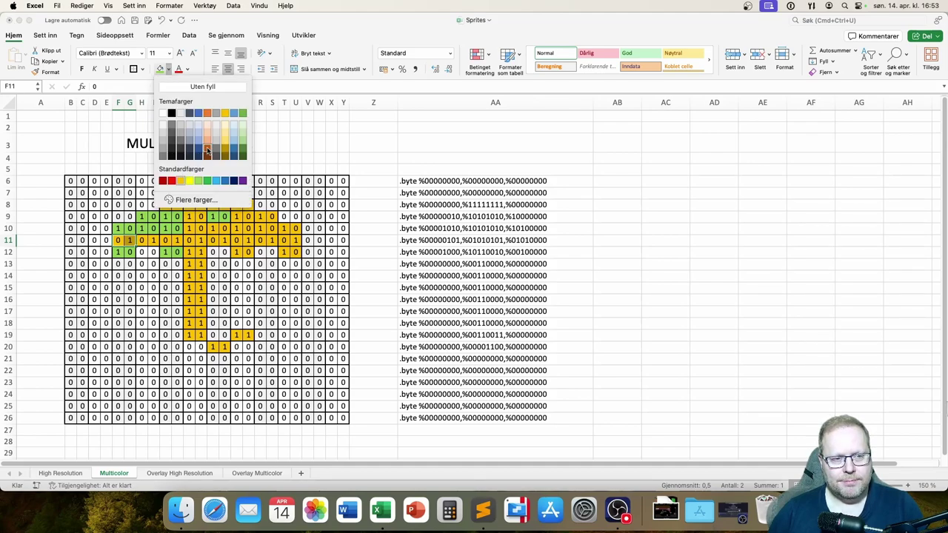
{"action": "left_click", "coordinate": [207, 151]}
{"action": "left_click_drag", "start_coordinate": [141, 241], "coordinate": [153, 241]}
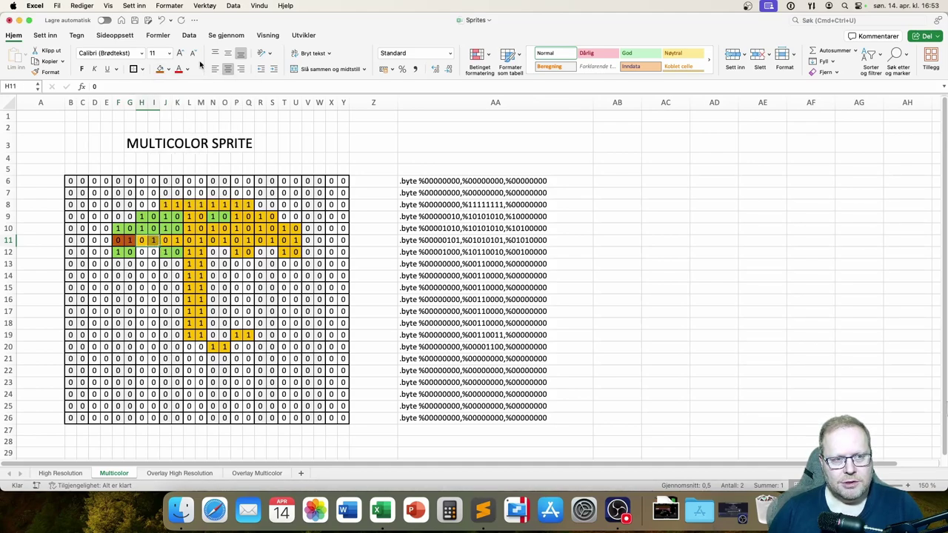
{"action": "left_click", "coordinate": [159, 68]}
{"action": "left_click", "coordinate": [168, 240]}
{"action": "left_click_drag", "start_coordinate": [169, 240], "coordinate": [200, 240]}
{"action": "left_click", "coordinate": [158, 68]}
{"action": "left_click", "coordinate": [158, 69]}
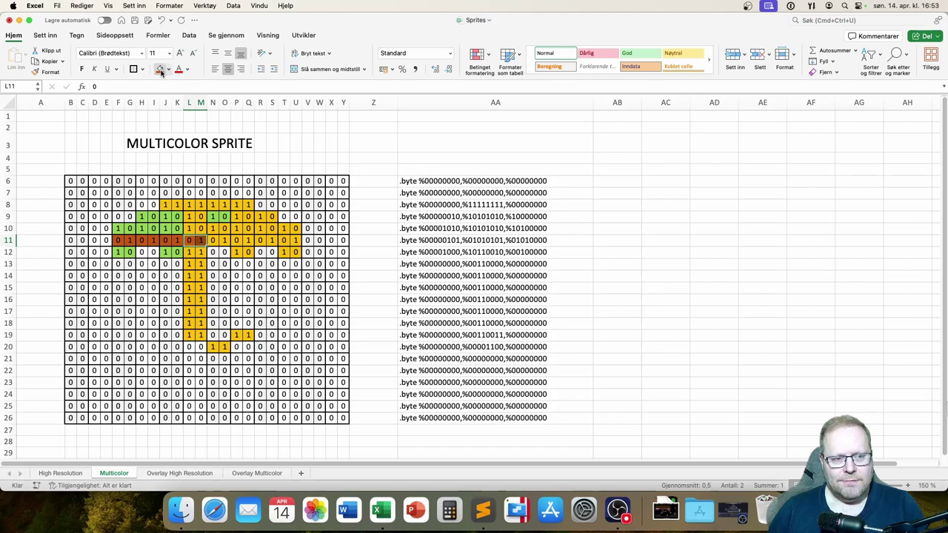
{"action": "left_click", "coordinate": [329, 290]}
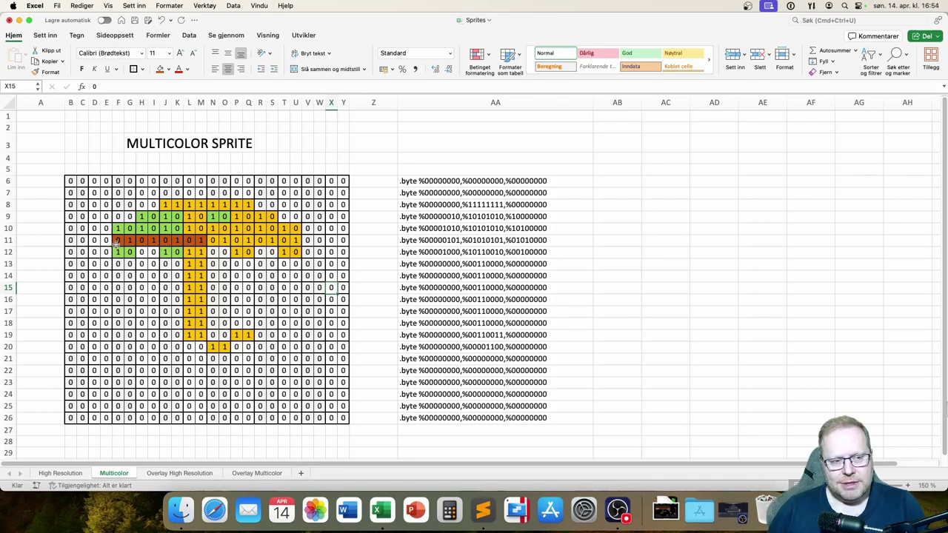
Step: Compare bit pair F11:G11 with single pixel N11 on the High Resolution sheet, then select H9 on the Multicolor sheet
{"action": "left_click_drag", "start_coordinate": [116, 242], "coordinate": [129, 240]}
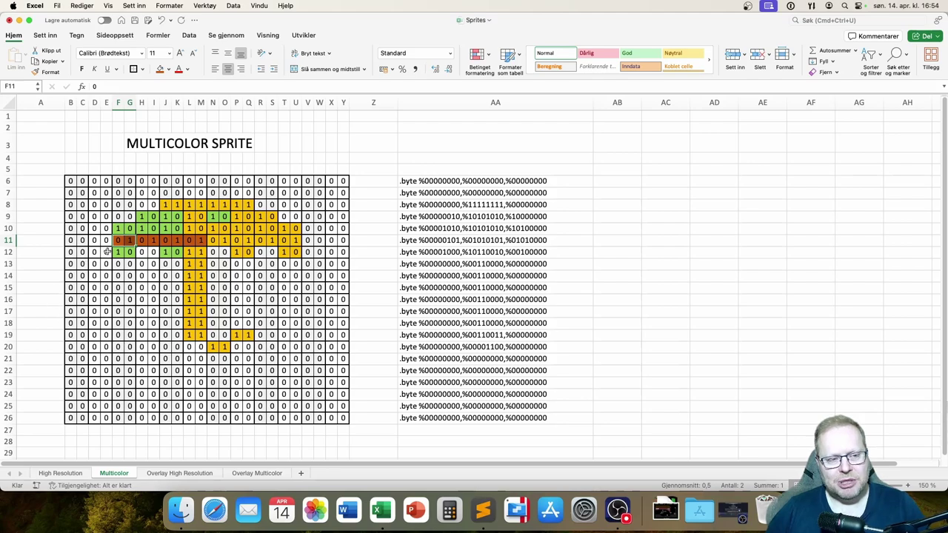
{"action": "left_click", "coordinate": [68, 473]}
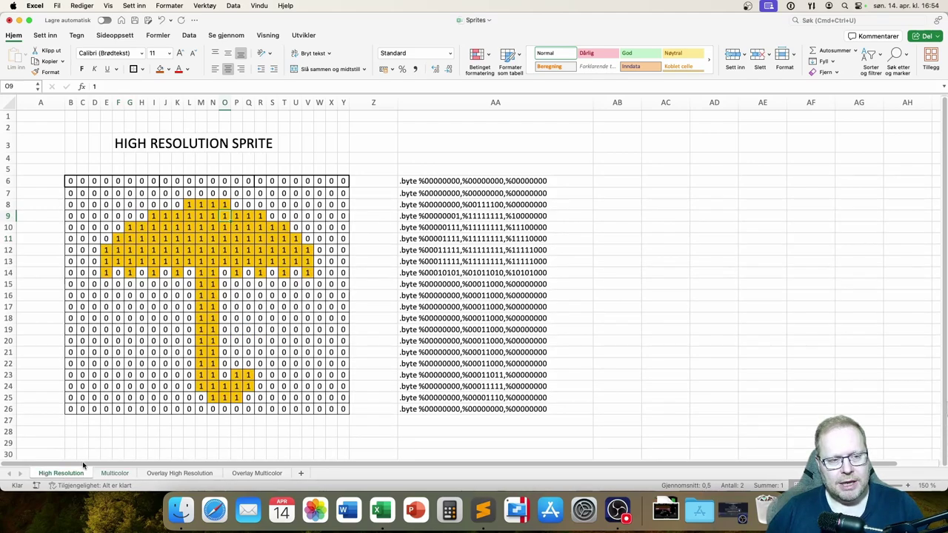
{"action": "left_click", "coordinate": [213, 239]}
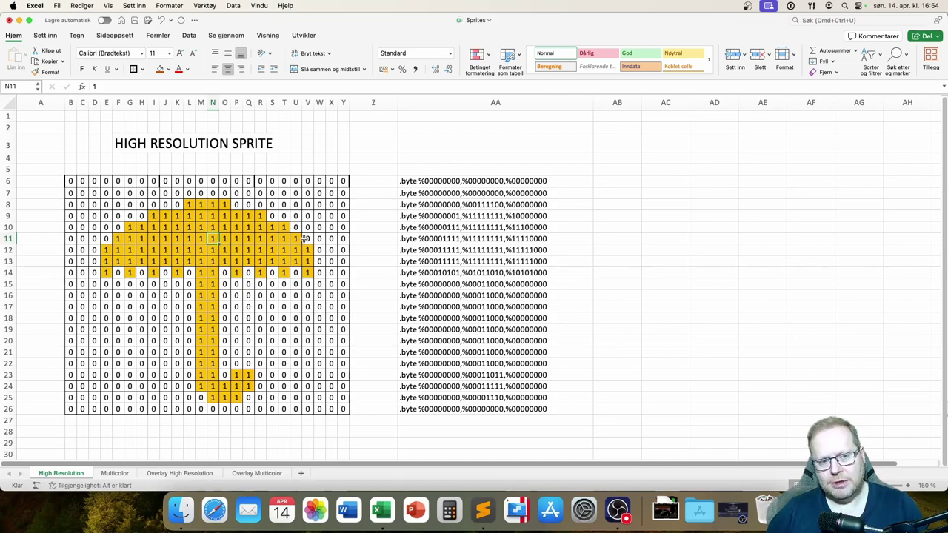
{"action": "left_click", "coordinate": [114, 474]}
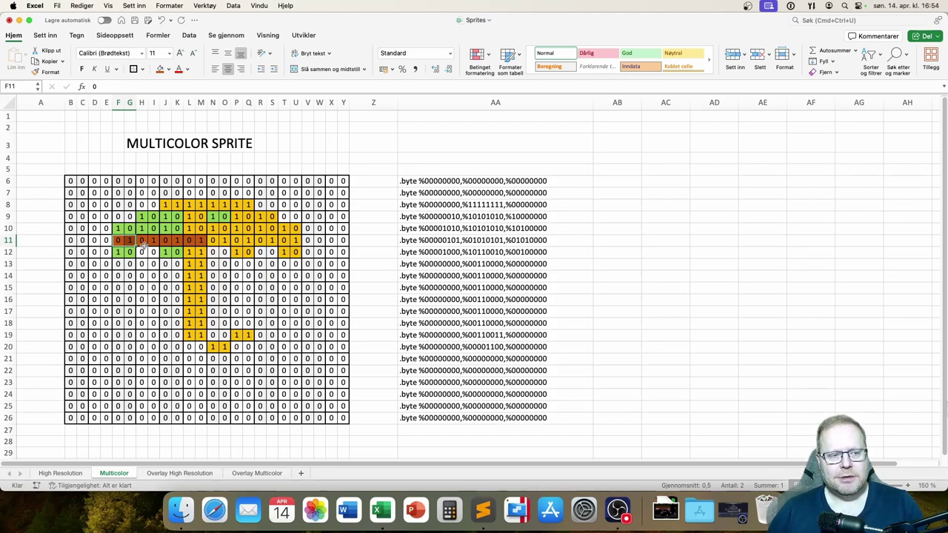
{"action": "left_click", "coordinate": [143, 218]}
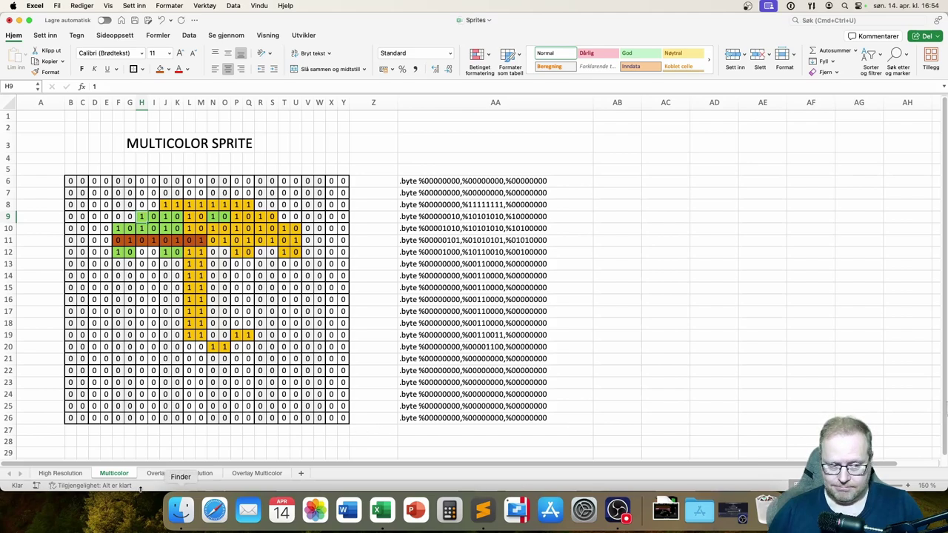
Step: Alternate between the High Resolution and Multicolor sheets to compare both sprites, ending on Multicolor
{"action": "left_click", "coordinate": [52, 474]}
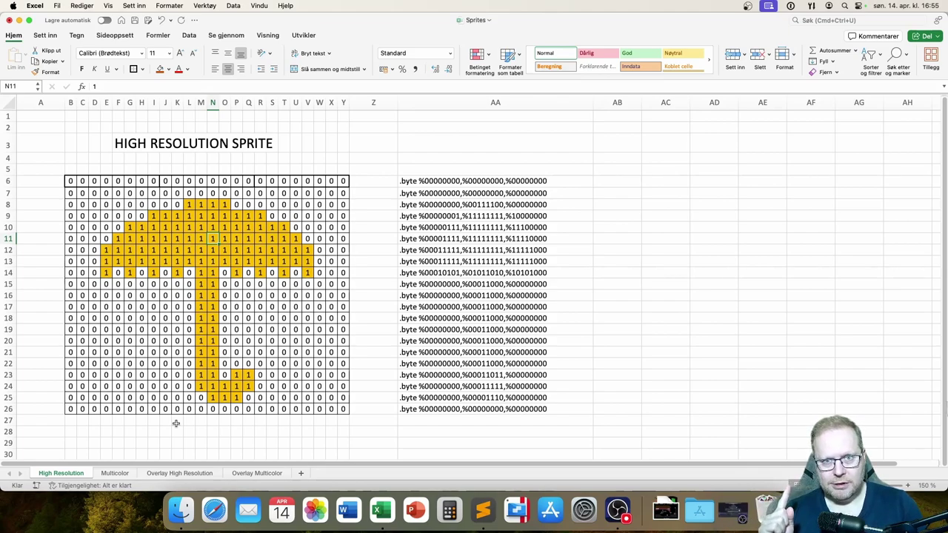
{"action": "left_click", "coordinate": [114, 473]}
{"action": "left_click", "coordinate": [74, 475]}
{"action": "left_click", "coordinate": [121, 475]}
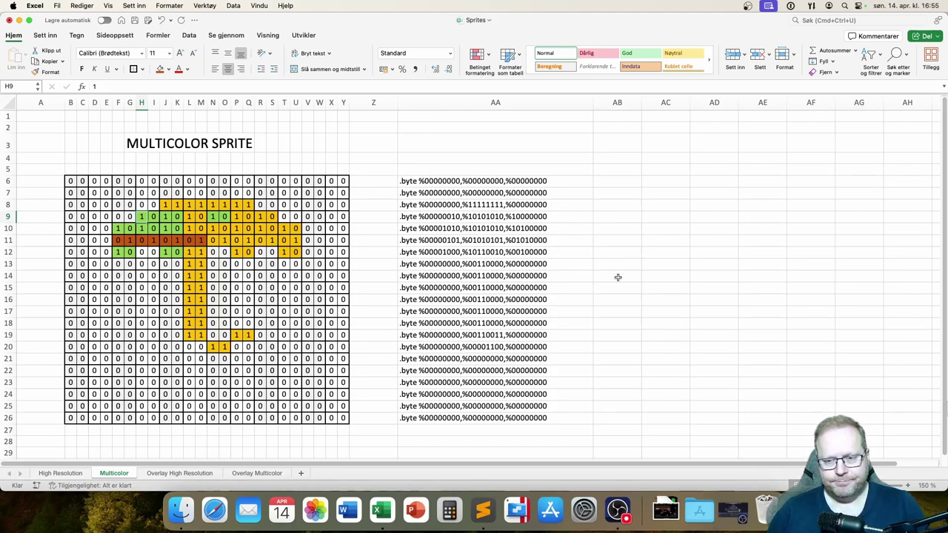
Step: Try to enter the bit pair 00 as a plain value in cell AB9
{"action": "left_click", "coordinate": [609, 216]}
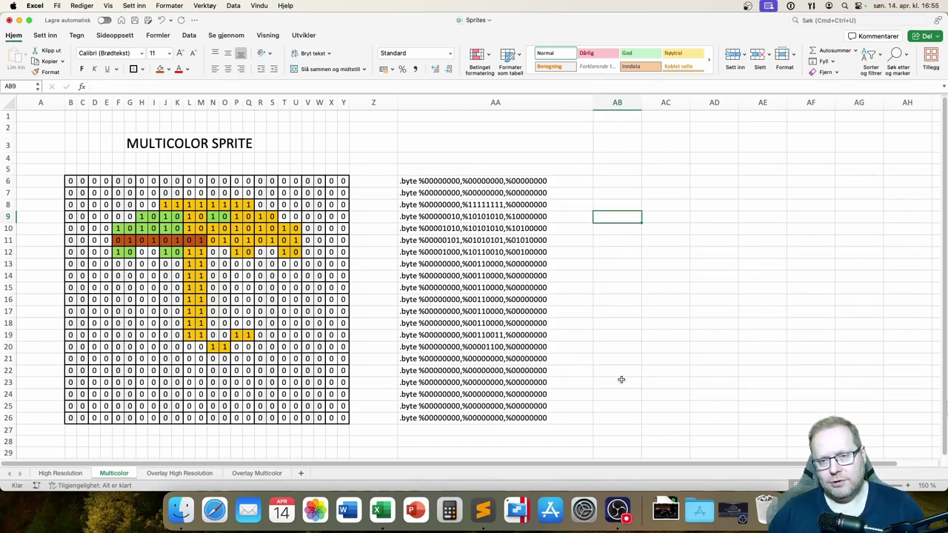
{"action": "type", "text": "00"}
{"action": "key", "text": "Return"}
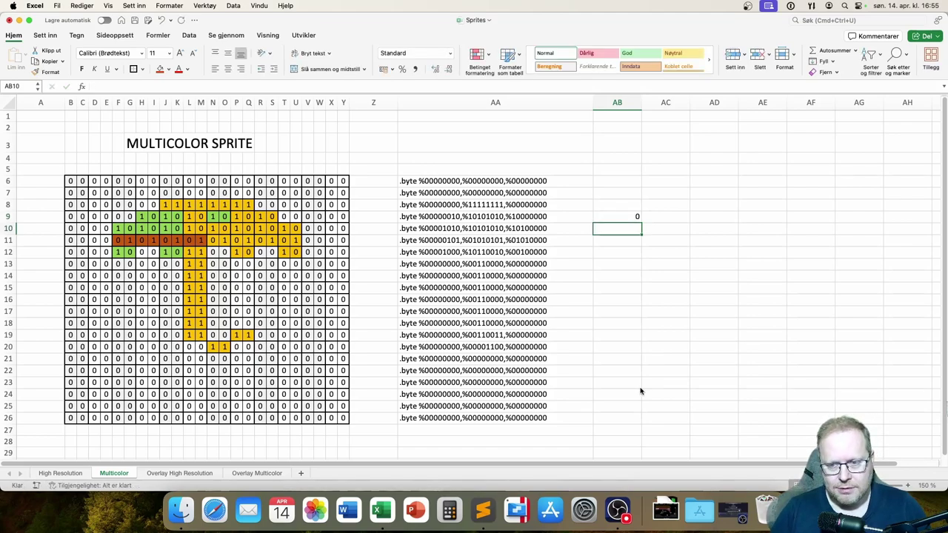
Step: List the bit pairs 00, 01, 10 and 11 as text in cells AB9 to AB12
{"action": "left_click", "coordinate": [633, 215]}
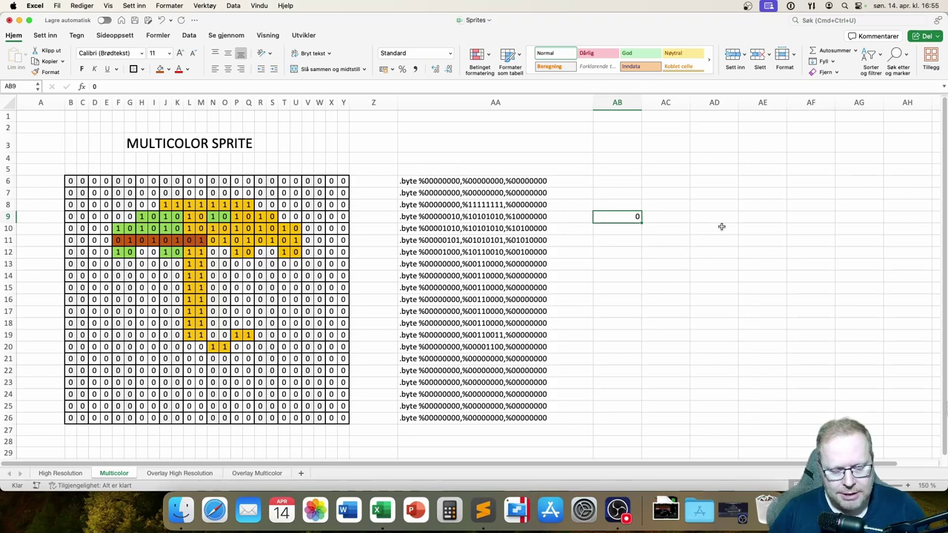
{"action": "type", "text": "'"}
{"action": "key", "text": "Return"}
{"action": "type", "text": "'"}
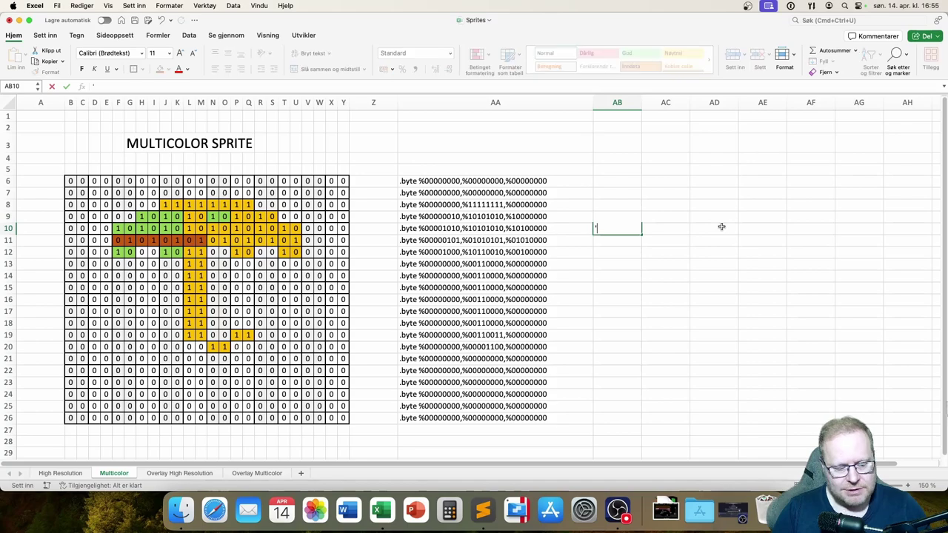
{"action": "key", "text": "Escape"}
{"action": "key", "text": "Down"}
{"action": "type", "text": "'10"}
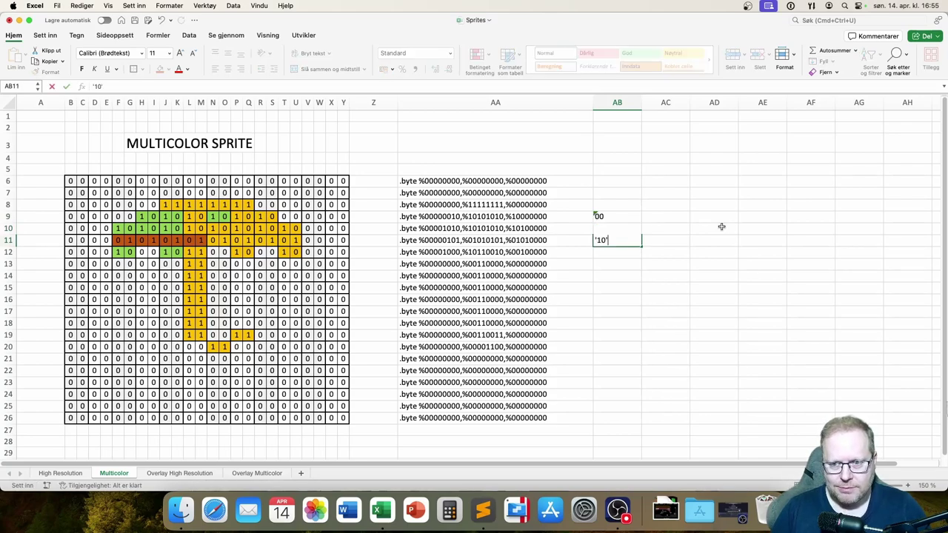
{"action": "key", "text": "Return"}
{"action": "type", "text": "'11"}
{"action": "key", "text": "Return"}
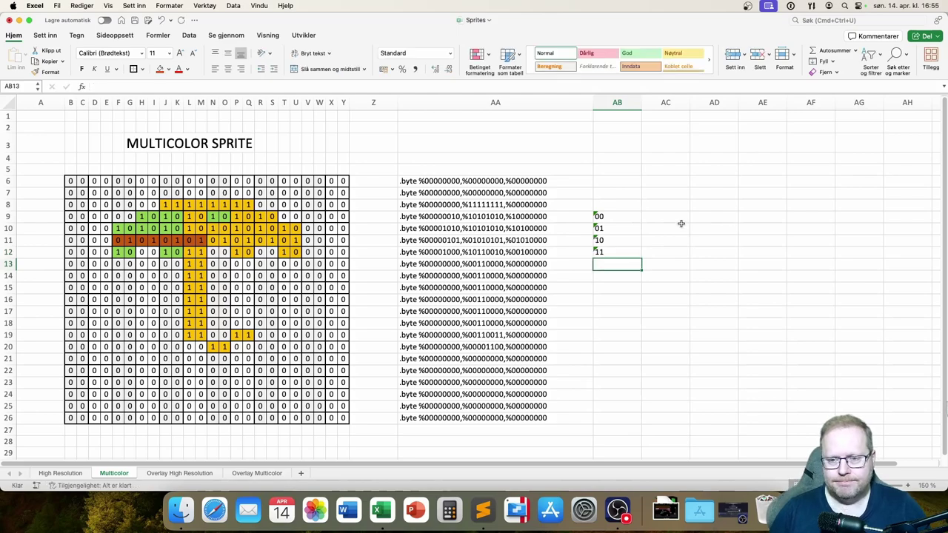
Step: Copy the four bit pairs in AB9:AB12 to a new sheet, starting at cell G16
{"action": "left_click_drag", "start_coordinate": [601, 214], "coordinate": [611, 253]}
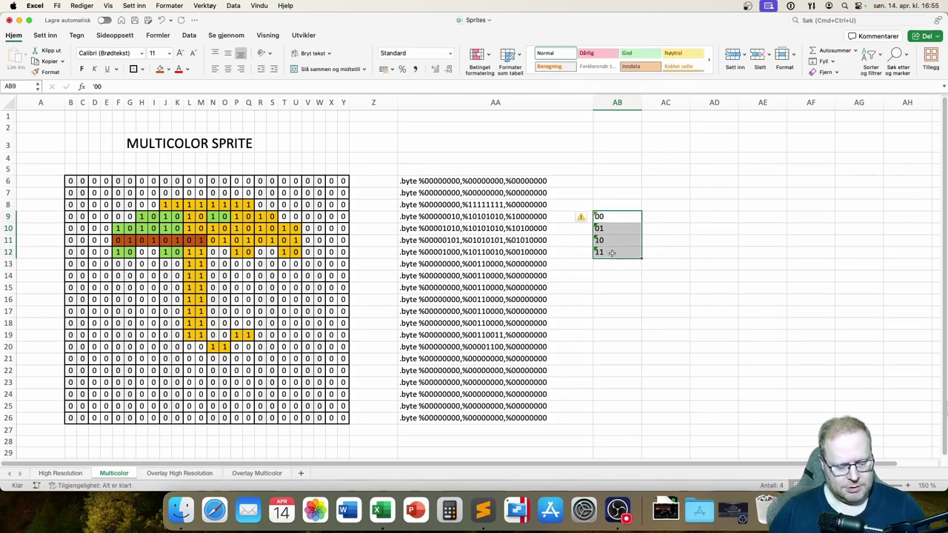
{"action": "key", "text": "super+c"}
{"action": "left_click", "coordinate": [300, 472]}
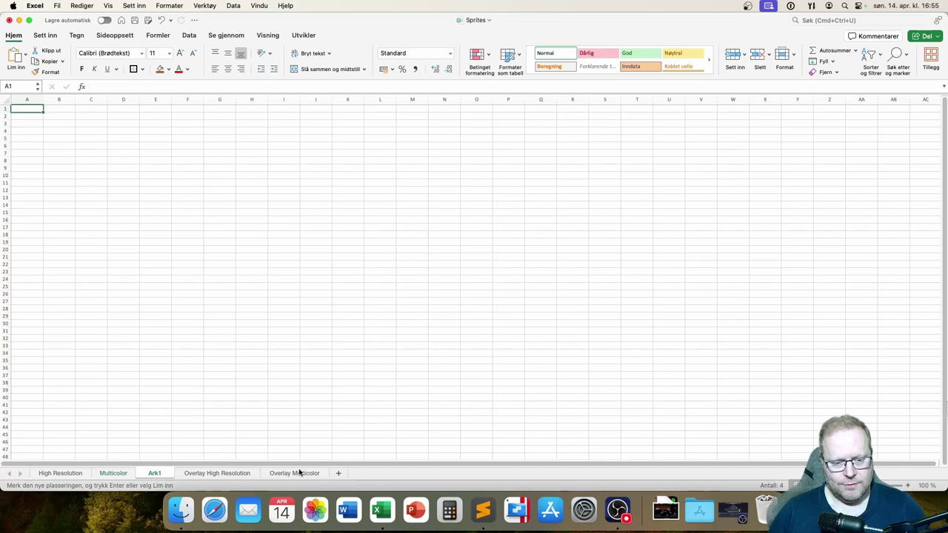
{"action": "left_click", "coordinate": [230, 219]}
{"action": "key", "text": "super+v"}
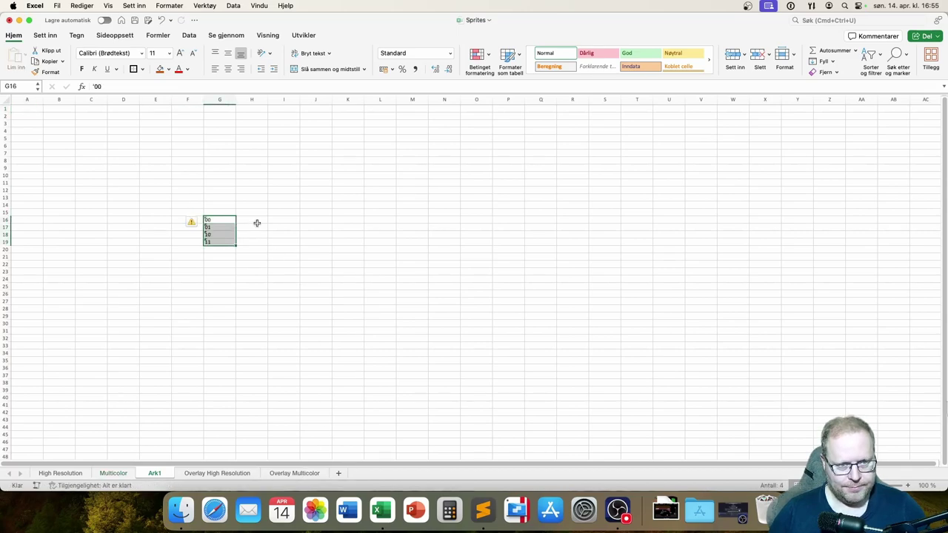
Step: Set the font size of the pasted bit pairs G16:G19 to 48
{"action": "left_click", "coordinate": [169, 53]}
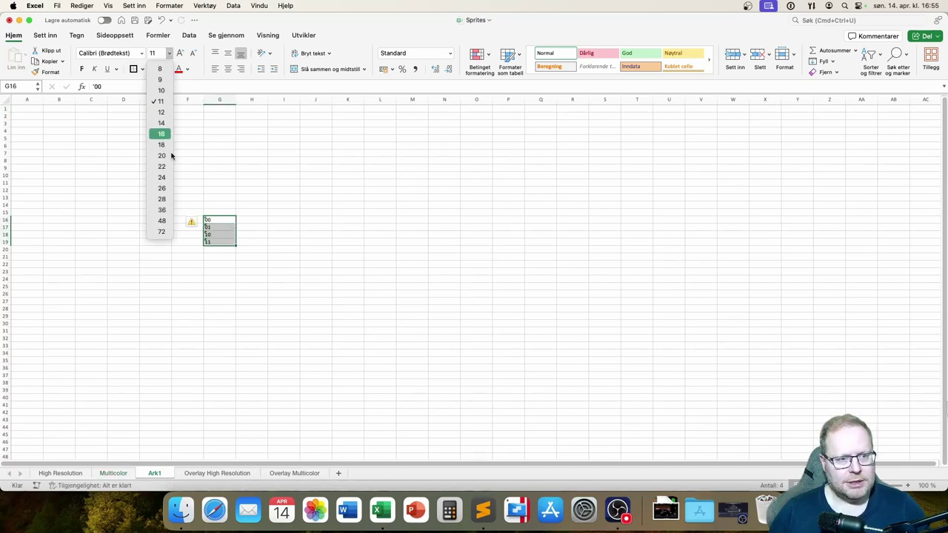
{"action": "left_click", "coordinate": [161, 222]}
{"action": "left_click", "coordinate": [387, 290]}
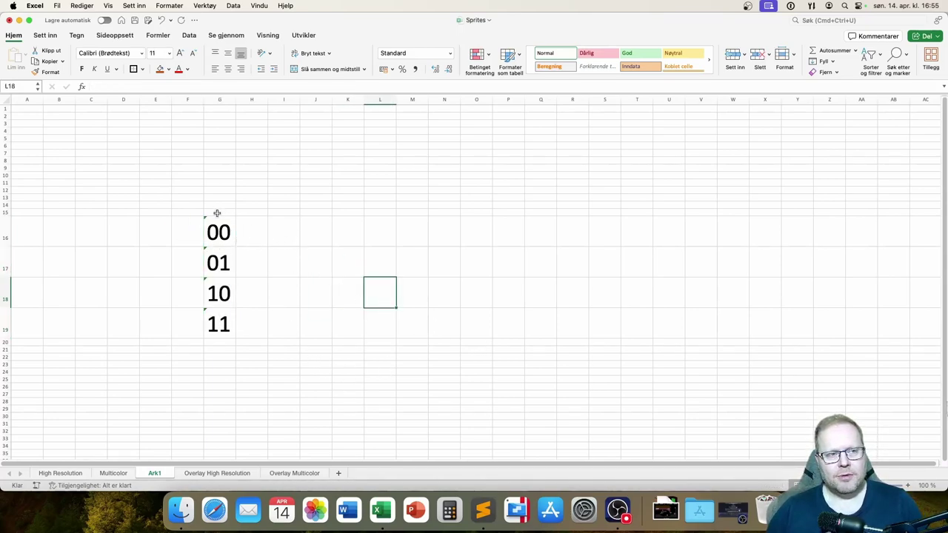
Step: Add the heading "Multicolor Sprite" in cell I9 and set its font size to 72
{"action": "left_click", "coordinate": [287, 169]}
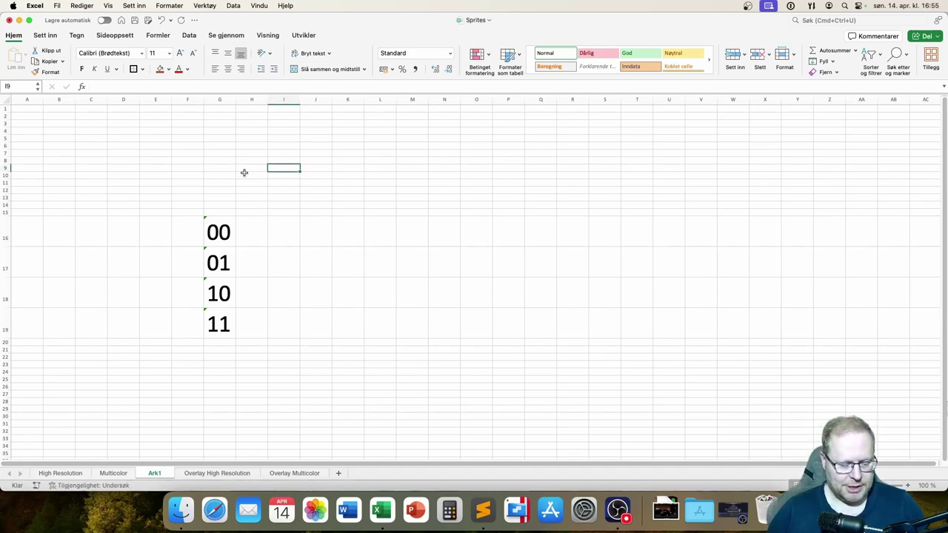
{"action": "type", "text": "Multi"}
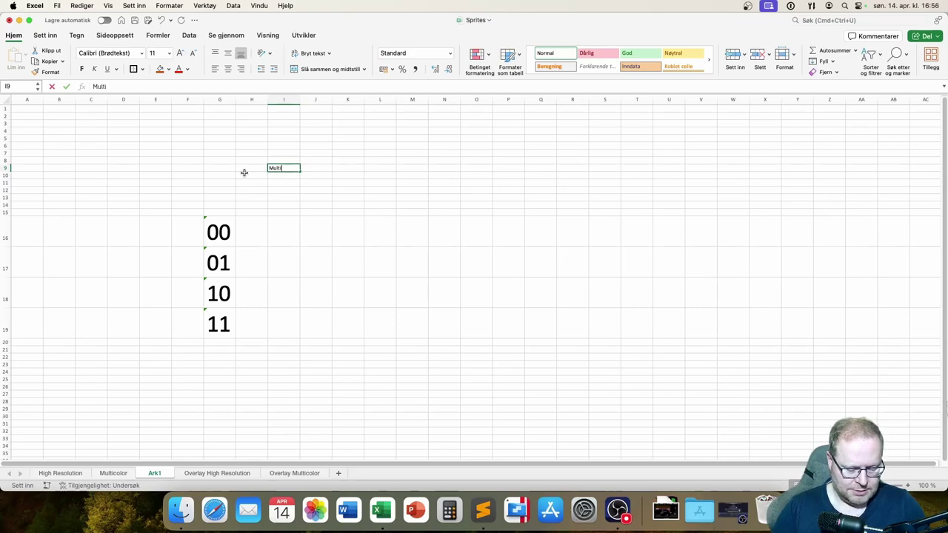
{"action": "key", "text": "Return"}
{"action": "left_click", "coordinate": [277, 168]}
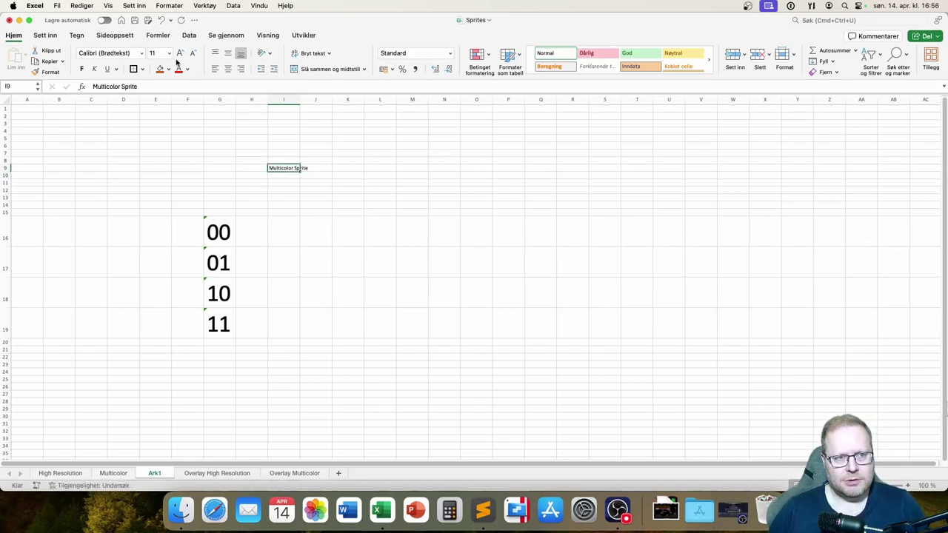
{"action": "left_click", "coordinate": [169, 53]}
{"action": "left_click", "coordinate": [167, 235]}
{"action": "left_click", "coordinate": [380, 329]}
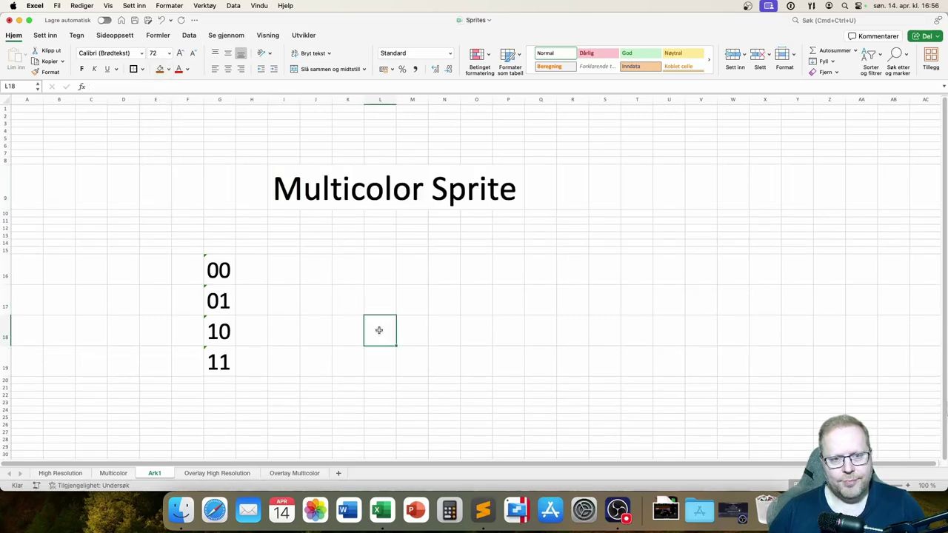
Step: Select the empty column H cells beside the bit pairs 00, 01, 10 and 11 in turn
{"action": "left_click", "coordinate": [271, 271]}
{"action": "left_click", "coordinate": [258, 270]}
{"action": "left_click", "coordinate": [249, 311]}
{"action": "left_click", "coordinate": [251, 333]}
{"action": "left_click", "coordinate": [249, 361]}
{"action": "left_click", "coordinate": [253, 270]}
{"action": "left_click", "coordinate": [251, 302]}
{"action": "left_click", "coordinate": [249, 361]}
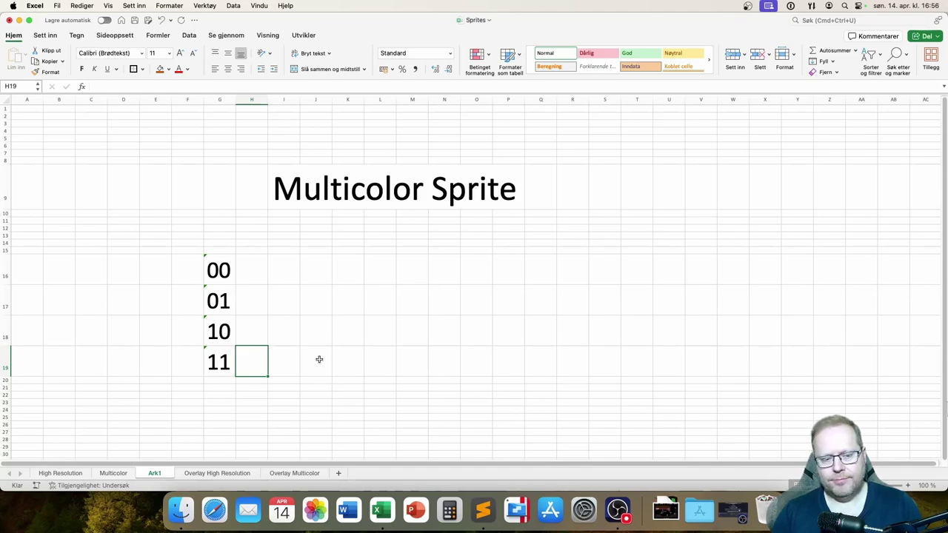
Step: Compare the sprite grids and byte rows on the High Resolution and Multicolor sheets with the bit pairs listed on Ark1
{"action": "key", "text": "ctrl+super+f"}
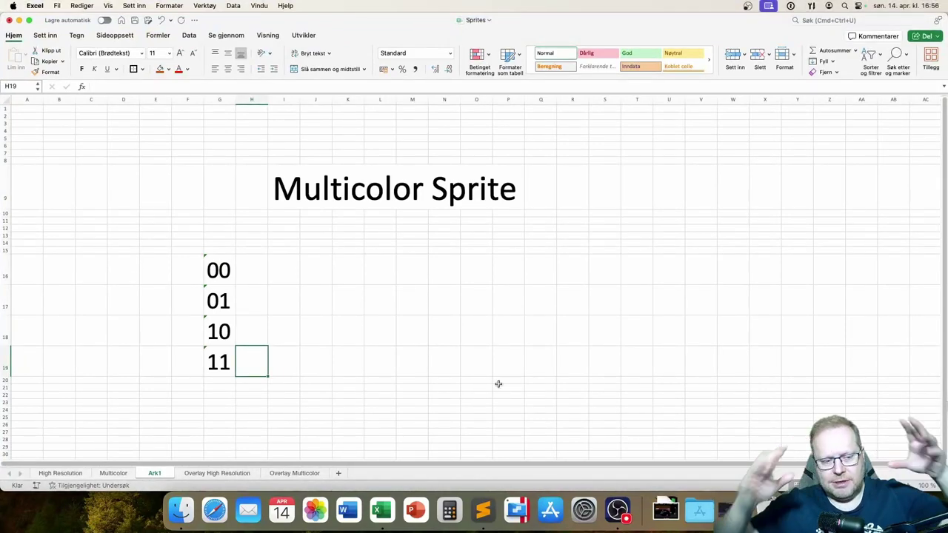
{"action": "left_click", "coordinate": [67, 474]}
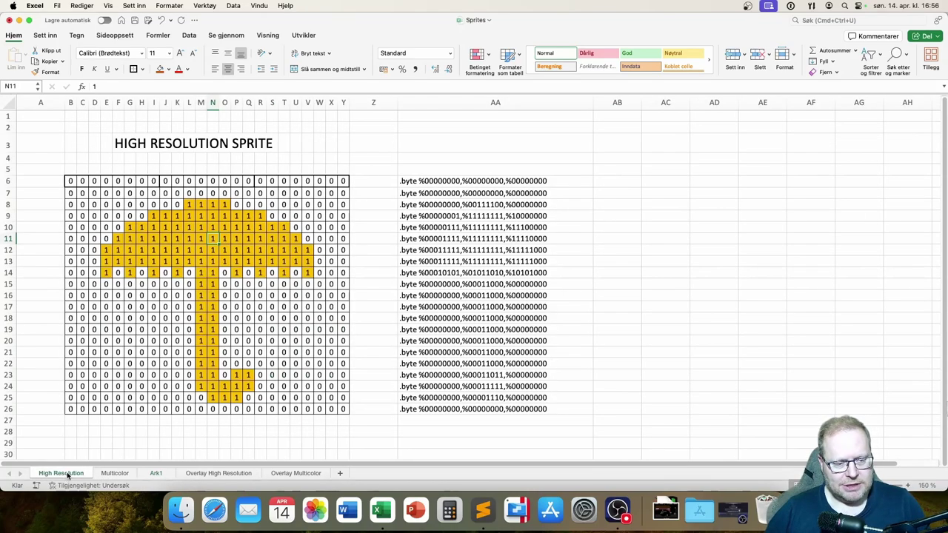
{"action": "left_click", "coordinate": [306, 351]}
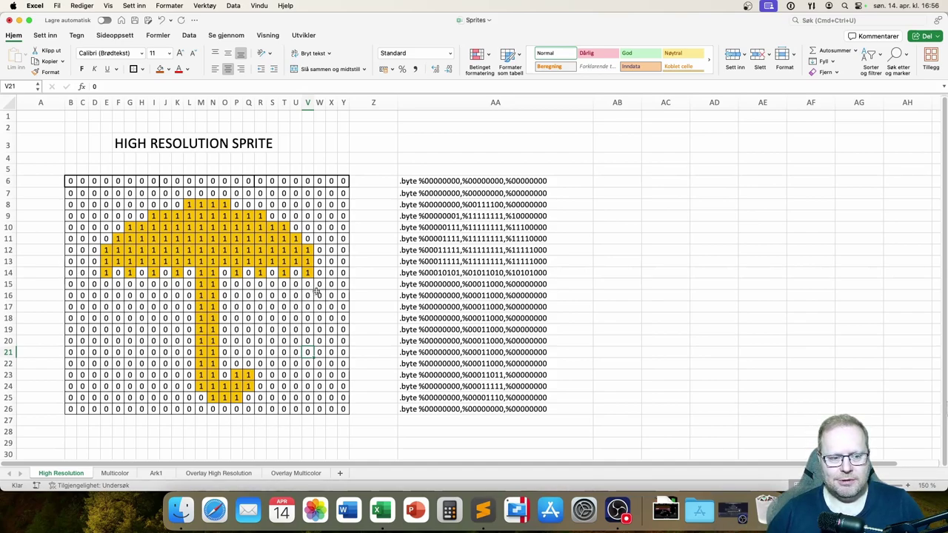
{"action": "left_click", "coordinate": [115, 473]}
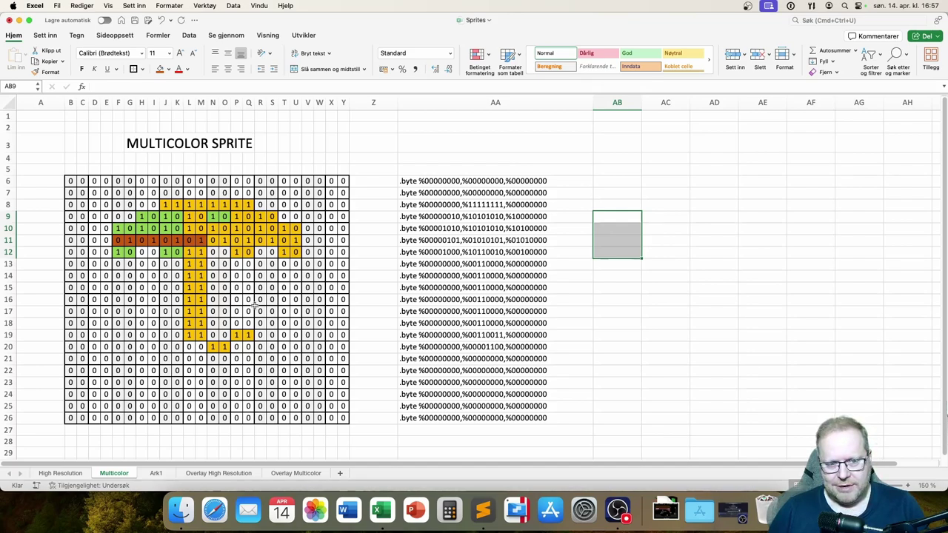
{"action": "left_click", "coordinate": [296, 473]}
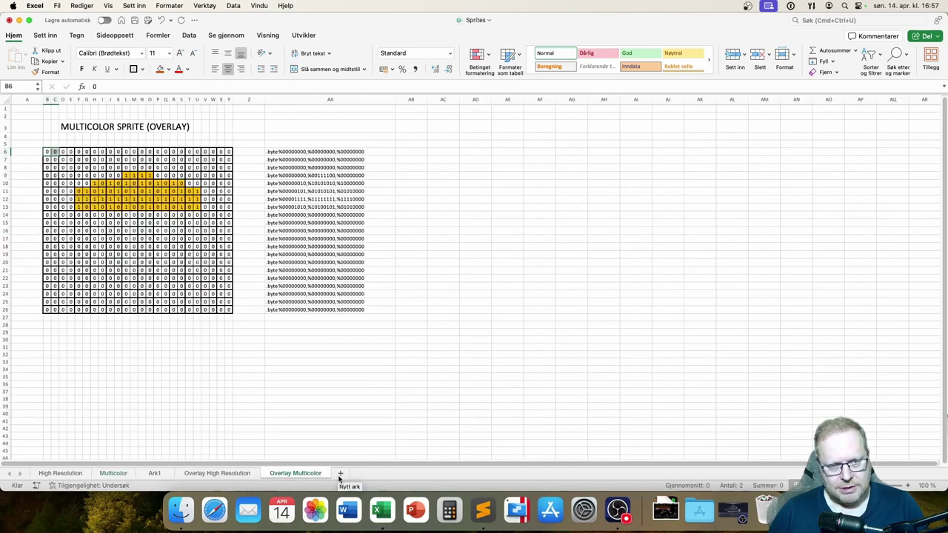
{"action": "left_click", "coordinate": [153, 474]}
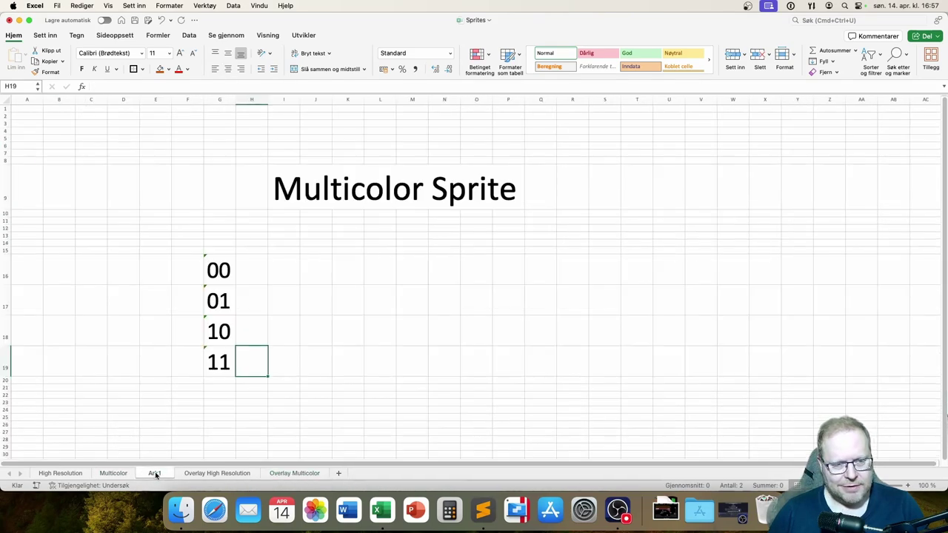
{"action": "left_click", "coordinate": [317, 363]}
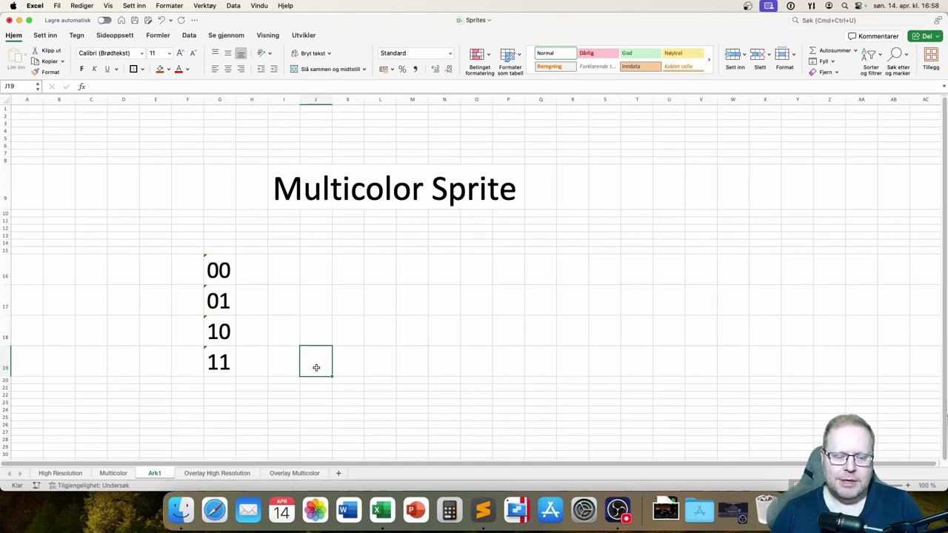
{"action": "left_click", "coordinate": [121, 473]}
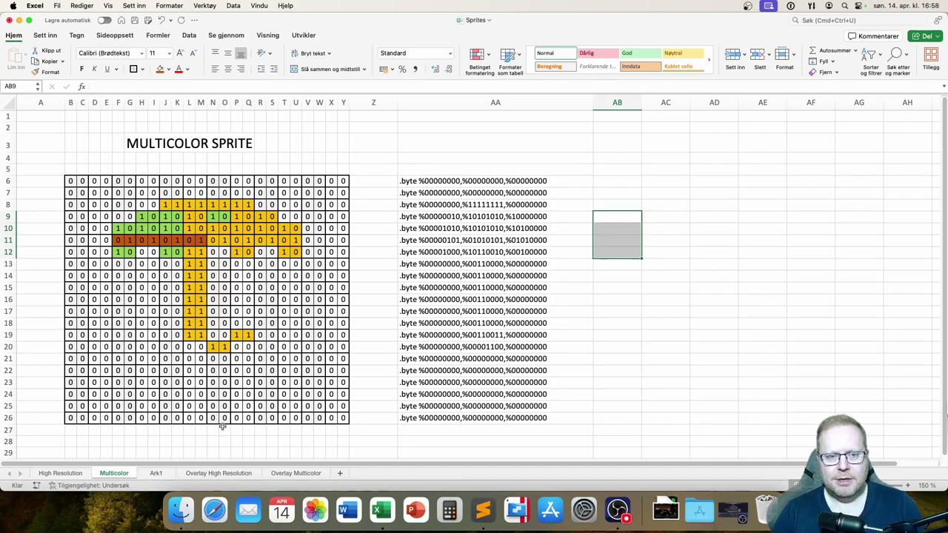
{"action": "left_click", "coordinate": [60, 473]}
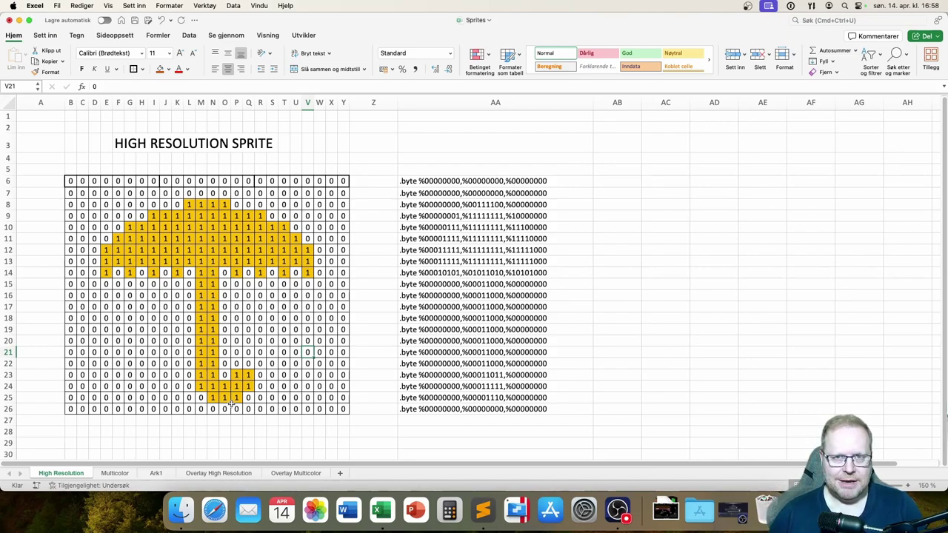
{"action": "left_click", "coordinate": [108, 473]}
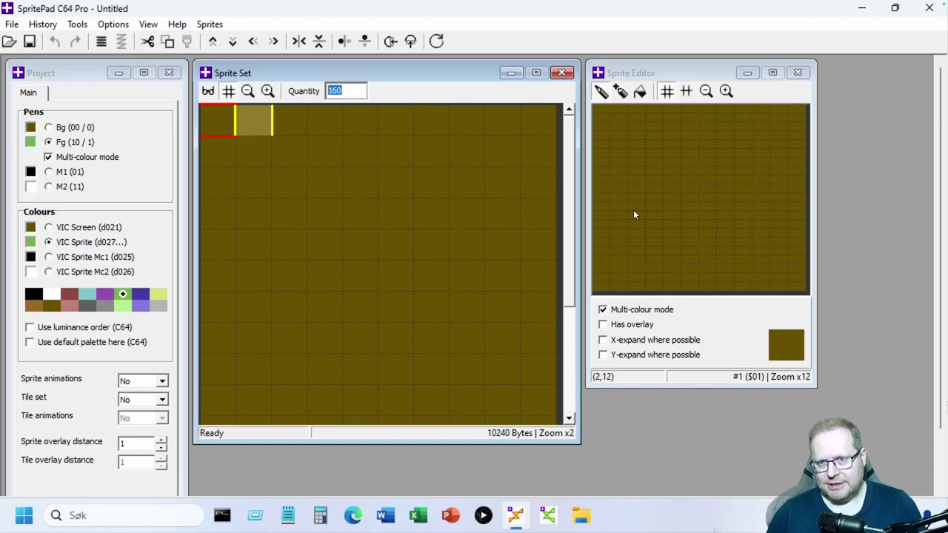
Step: Turn off multi-colour mode for sprite #1 and draw a green smiley face with a round outline, two eyes and a mouth
{"action": "left_click_drag", "start_coordinate": [659, 74], "coordinate": [387, 123]}
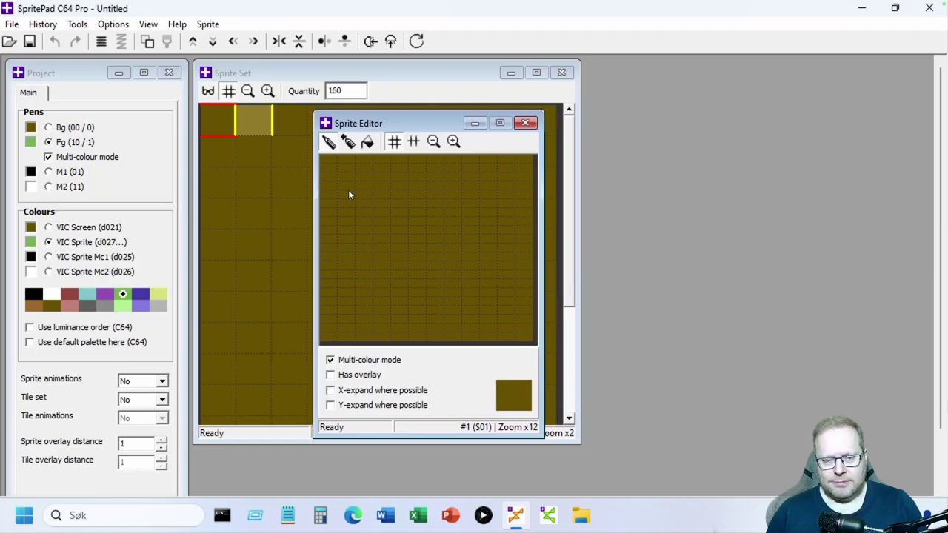
{"action": "left_click", "coordinate": [330, 359]}
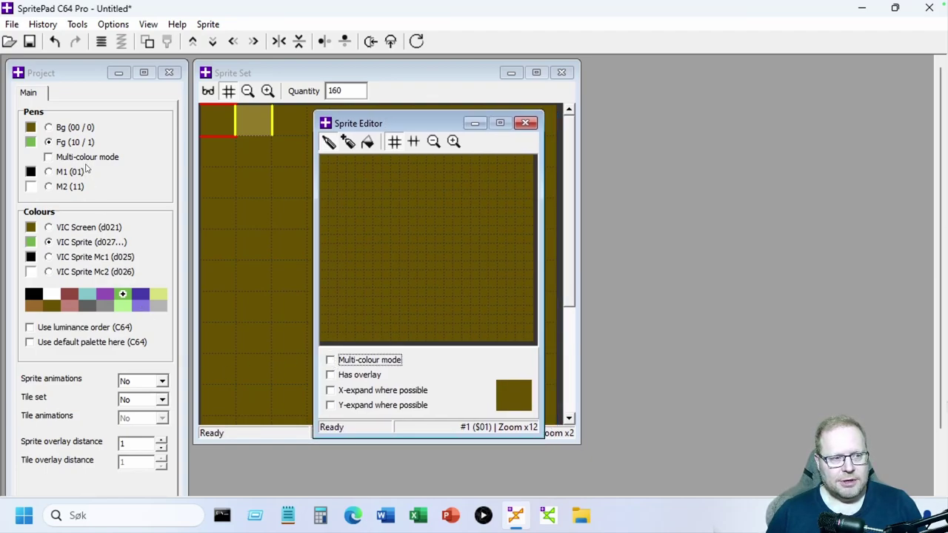
{"action": "mouse_move", "coordinate": [387, 221]}
{"action": "left_mouse_down"}
{"action": "mouse_move", "coordinate": [400, 191]}
{"action": "mouse_move", "coordinate": [432, 183]}
{"action": "mouse_move", "coordinate": [467, 190]}
{"action": "left_mouse_up"}
{"action": "mouse_move", "coordinate": [500, 221]}
{"action": "left_mouse_down"}
{"action": "mouse_move", "coordinate": [498, 274]}
{"action": "mouse_move", "coordinate": [449, 308]}
{"action": "mouse_move", "coordinate": [396, 300]}
{"action": "mouse_move", "coordinate": [374, 274]}
{"action": "mouse_move", "coordinate": [376, 219]}
{"action": "mouse_move", "coordinate": [426, 193]}
{"action": "mouse_move", "coordinate": [471, 205]}
{"action": "mouse_move", "coordinate": [465, 197]}
{"action": "mouse_move", "coordinate": [486, 215]}
{"action": "mouse_move", "coordinate": [493, 274]}
{"action": "mouse_move", "coordinate": [443, 304]}
{"action": "mouse_move", "coordinate": [407, 295]}
{"action": "mouse_move", "coordinate": [377, 269]}
{"action": "mouse_move", "coordinate": [377, 231]}
{"action": "mouse_move", "coordinate": [416, 232]}
{"action": "left_mouse_up"}
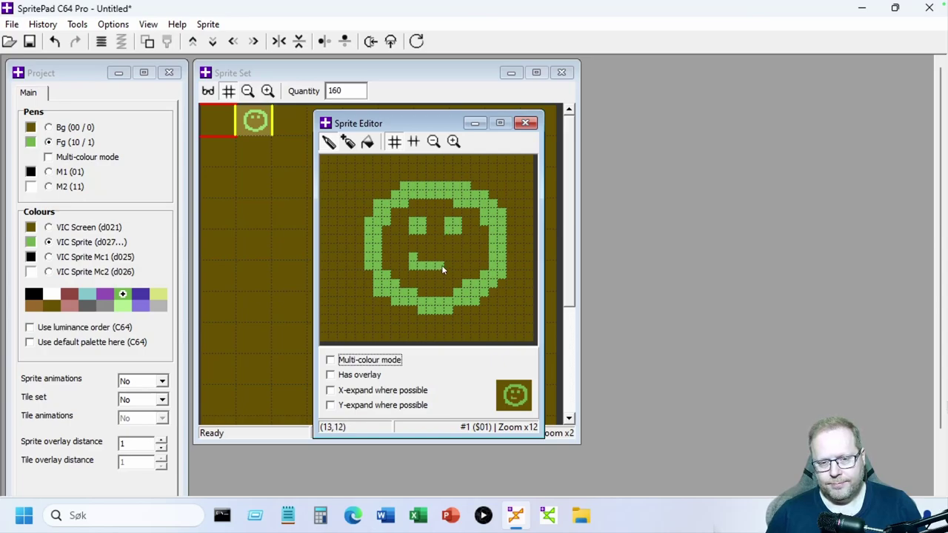
{"action": "mouse_move", "coordinate": [438, 273]}
{"action": "left_mouse_down"}
{"action": "mouse_move", "coordinate": [418, 279]}
{"action": "mouse_move", "coordinate": [405, 257]}
{"action": "left_mouse_up"}
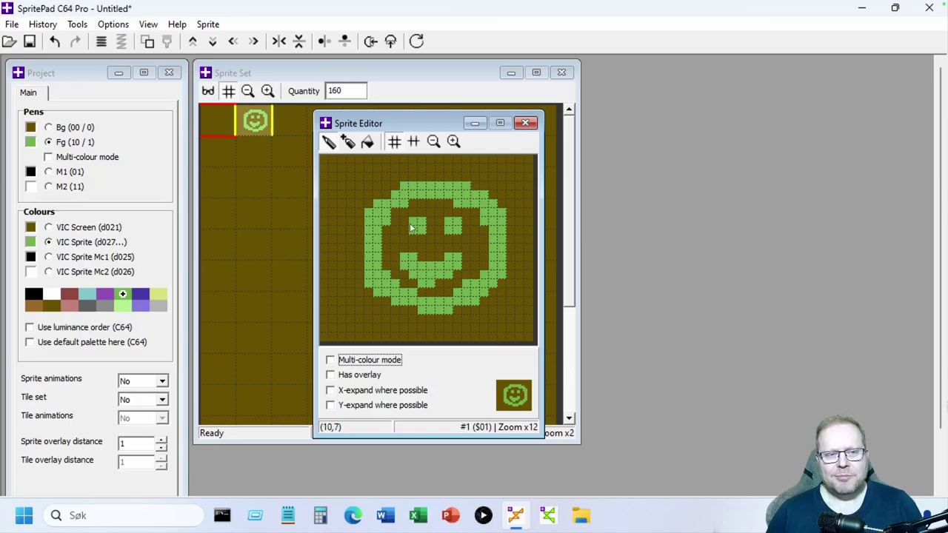
{"action": "left_click", "coordinate": [386, 195]}
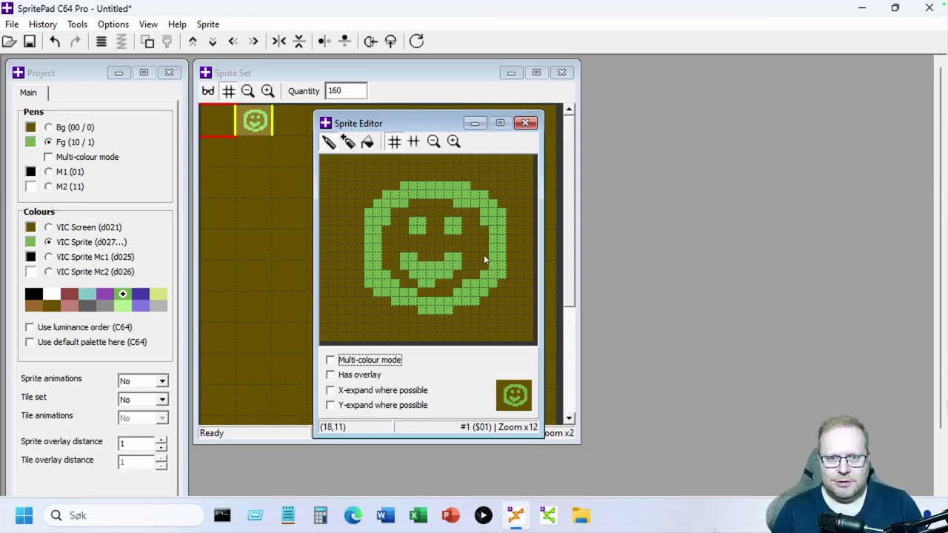
Step: Place single green high resolution pixels in the empty area around the smiley face
{"action": "left_click", "coordinate": [356, 194]}
{"action": "left_click", "coordinate": [341, 247]}
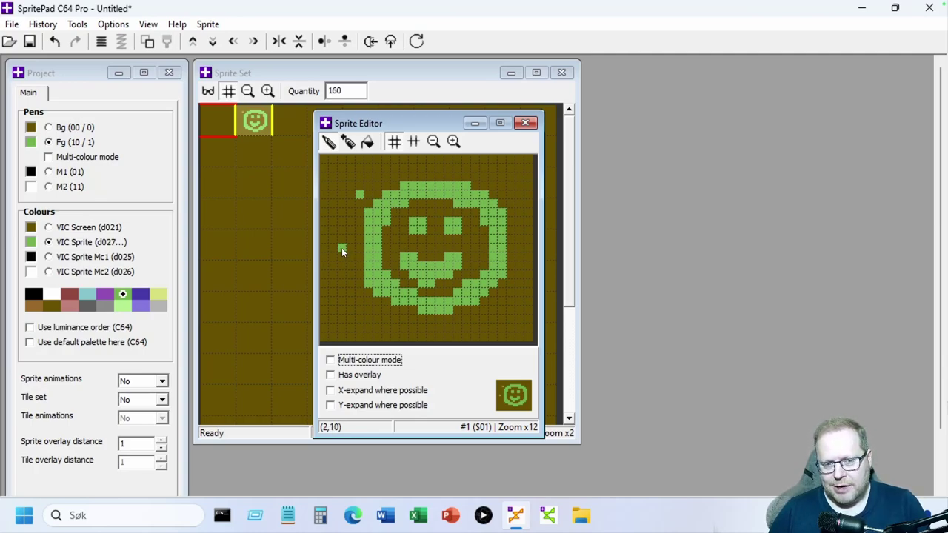
{"action": "left_click", "coordinate": [351, 319]}
{"action": "left_click", "coordinate": [511, 319]}
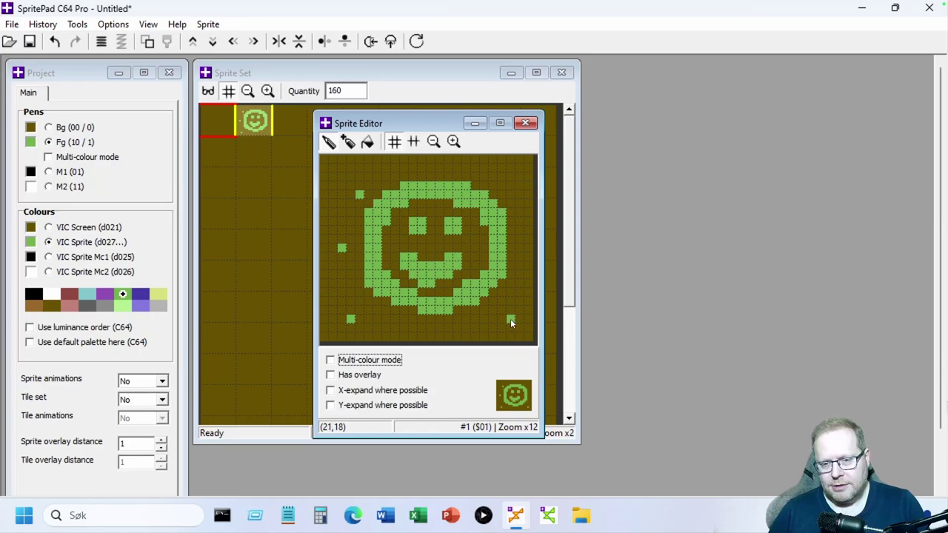
{"action": "left_click", "coordinate": [511, 186]}
{"action": "left_click", "coordinate": [517, 167]}
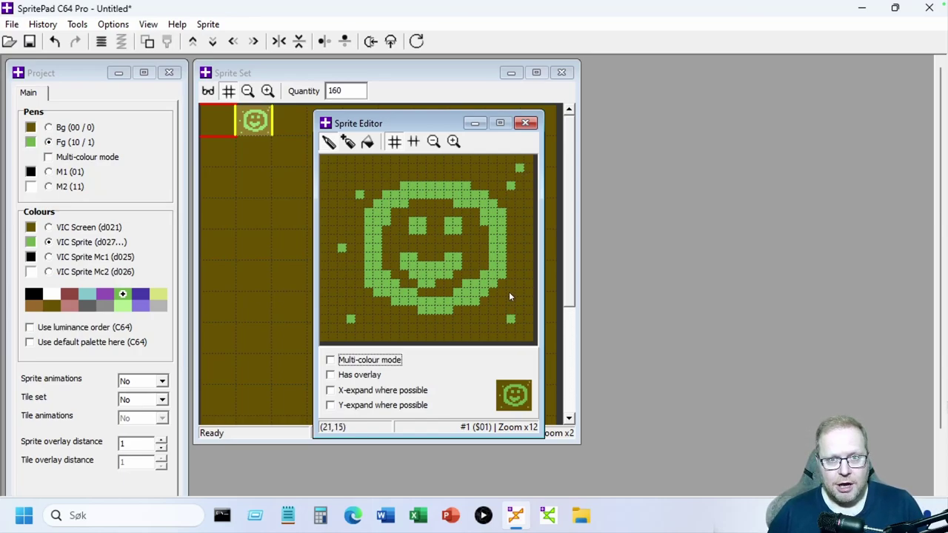
{"action": "left_click", "coordinate": [333, 185]}
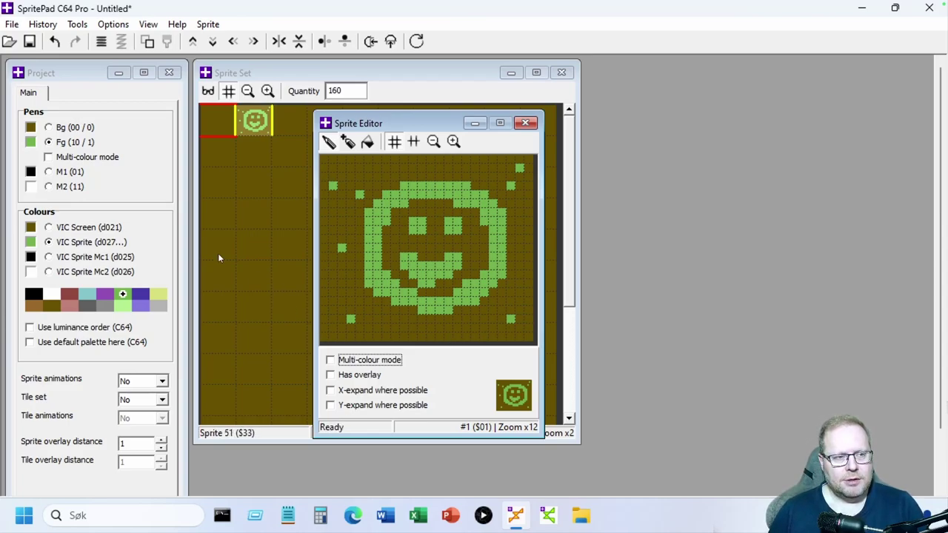
Step: Erase the two upper-left single pixels beside the smiley with the Bg (00 / 0) pen
{"action": "left_click", "coordinate": [74, 127]}
{"action": "left_click", "coordinate": [330, 190]}
{"action": "left_click", "coordinate": [357, 195]}
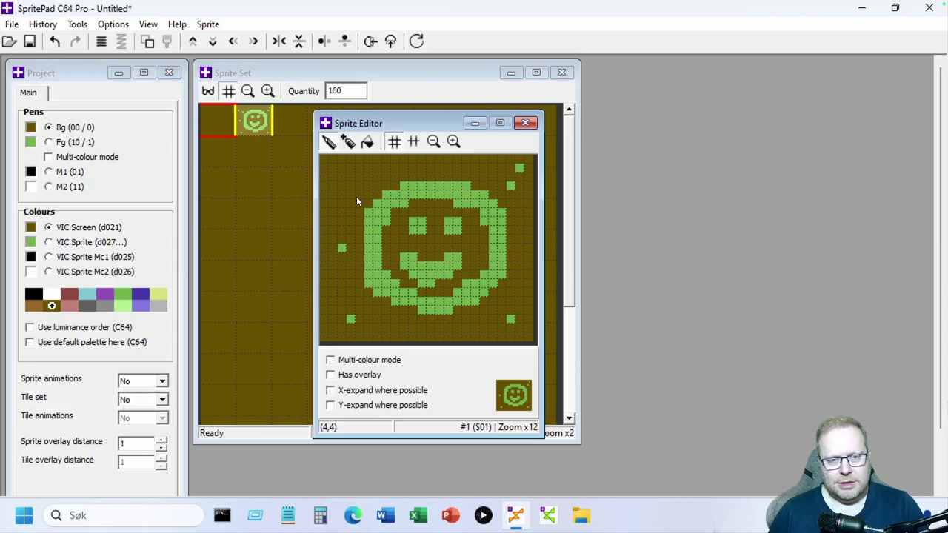
Step: Open the empty multi-colour sprite #2 and arrange the Project, Sprite Editor and Sprite Set windows side by side
{"action": "left_click", "coordinate": [290, 120]}
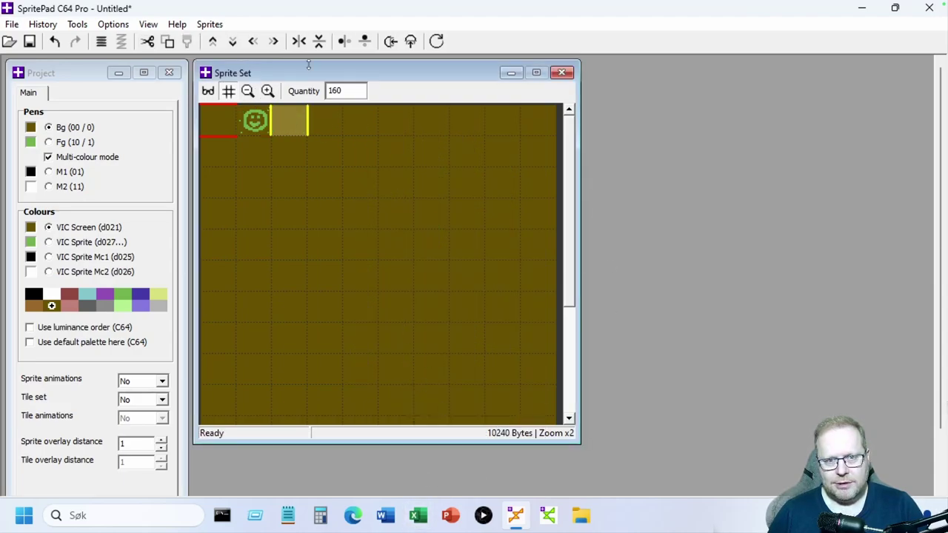
{"action": "left_click_drag", "start_coordinate": [338, 70], "coordinate": [637, 83]}
{"action": "left_click_drag", "start_coordinate": [393, 120], "coordinate": [336, 110]}
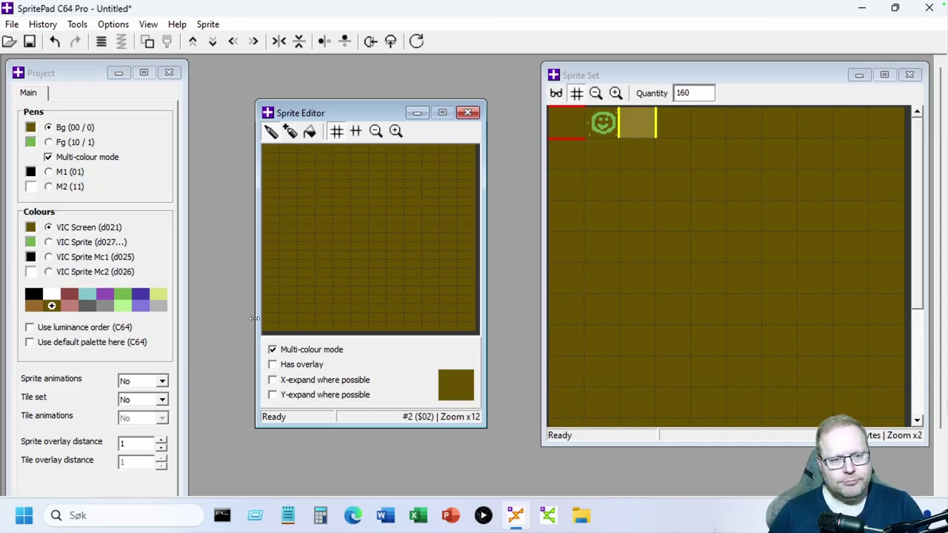
{"action": "left_click_drag", "start_coordinate": [73, 77], "coordinate": [101, 81]}
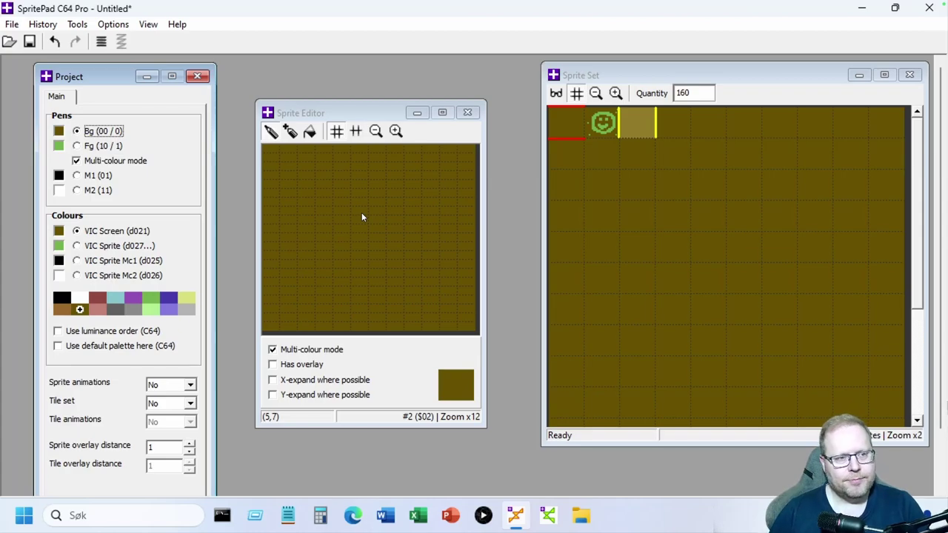
Step: Go through the Fg (10 / 1), M1 (01) and M2 (11) pens to examine which bit pair and colour register each uses
{"action": "left_click", "coordinate": [91, 147]}
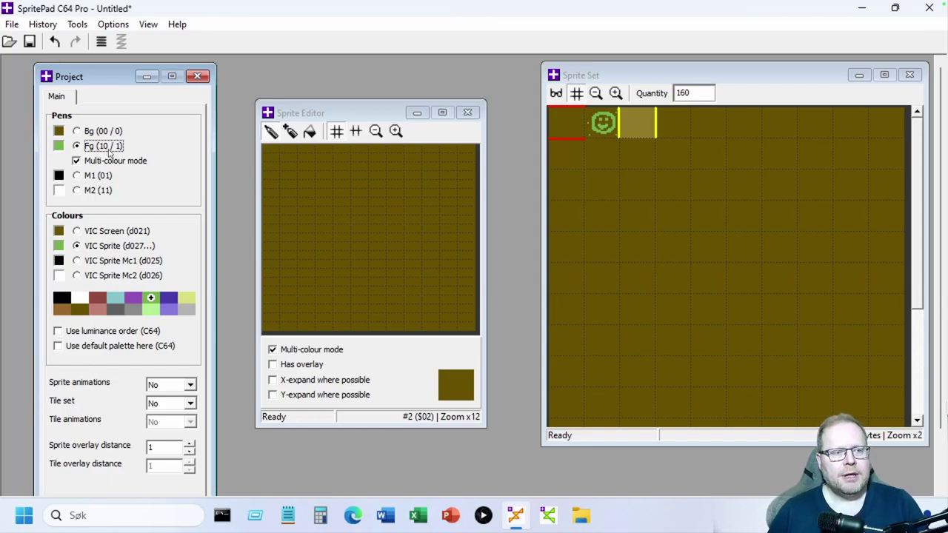
{"action": "left_click", "coordinate": [89, 176]}
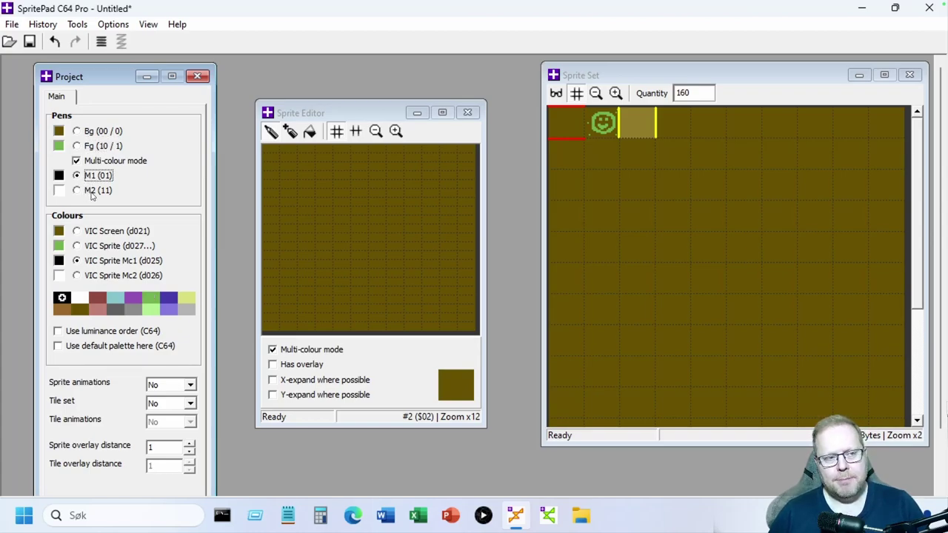
{"action": "left_click", "coordinate": [93, 192]}
{"action": "left_click", "coordinate": [90, 178]}
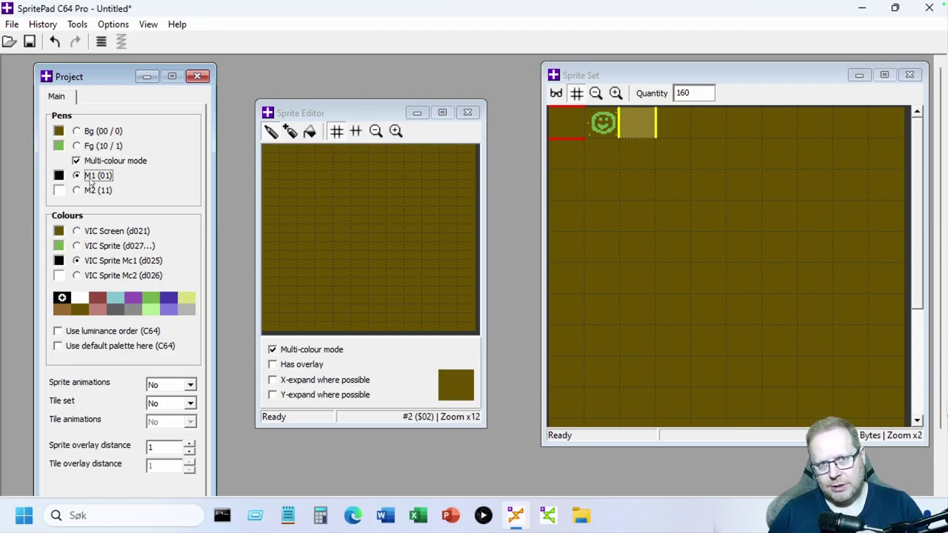
{"action": "left_click", "coordinate": [91, 190]}
{"action": "left_click", "coordinate": [93, 178]}
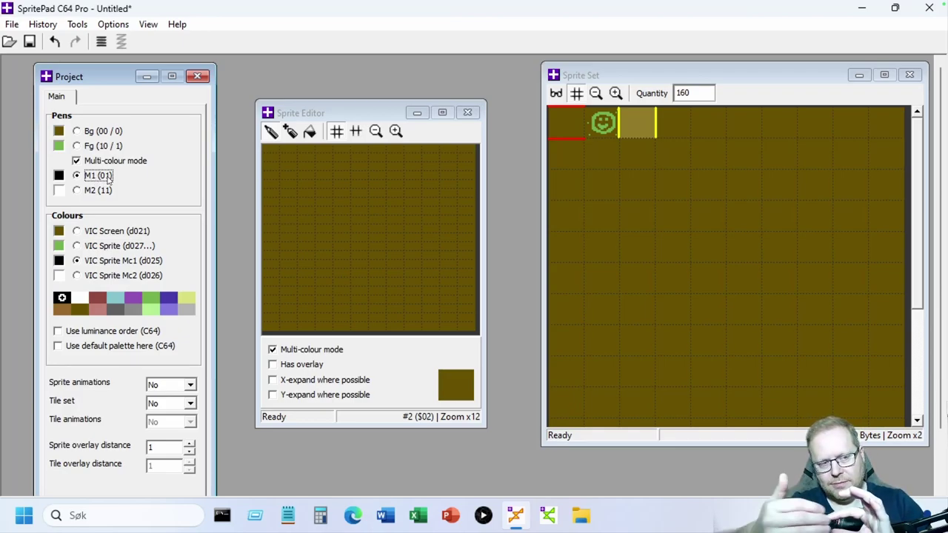
{"action": "left_click", "coordinate": [102, 191]}
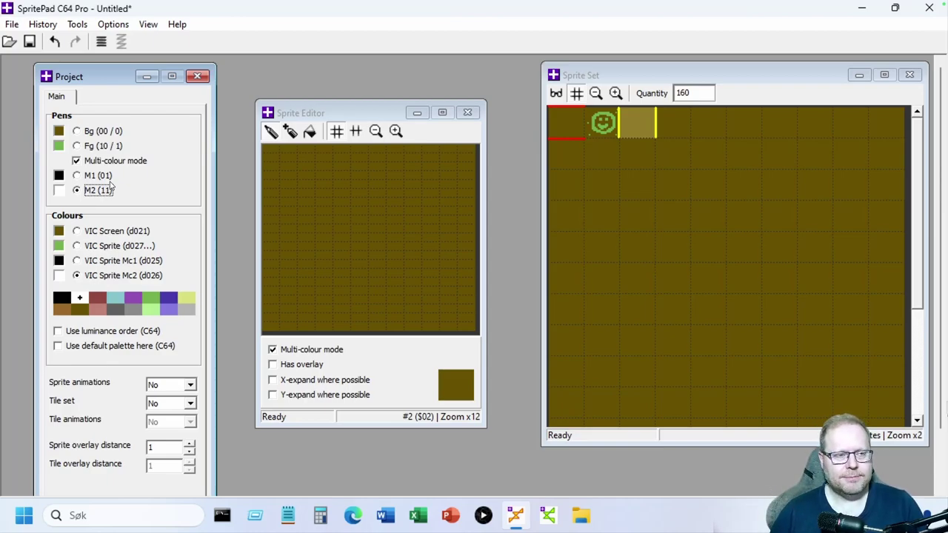
Step: Draw a round black outline and a few single pixels inside it with the M1 (01) pen, and compare sprite #2 with the smiley sprite
{"action": "left_click", "coordinate": [87, 176]}
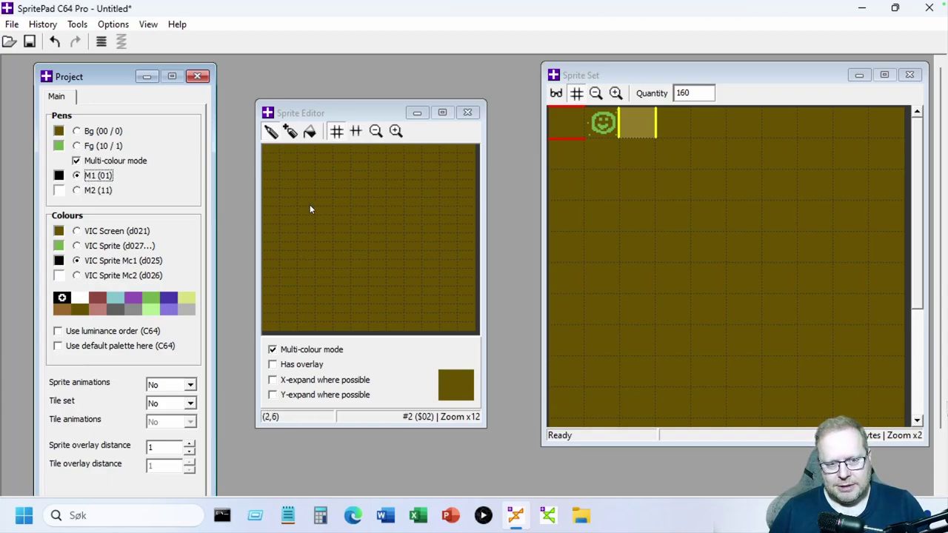
{"action": "left_click_drag", "start_coordinate": [306, 197], "coordinate": [324, 187]}
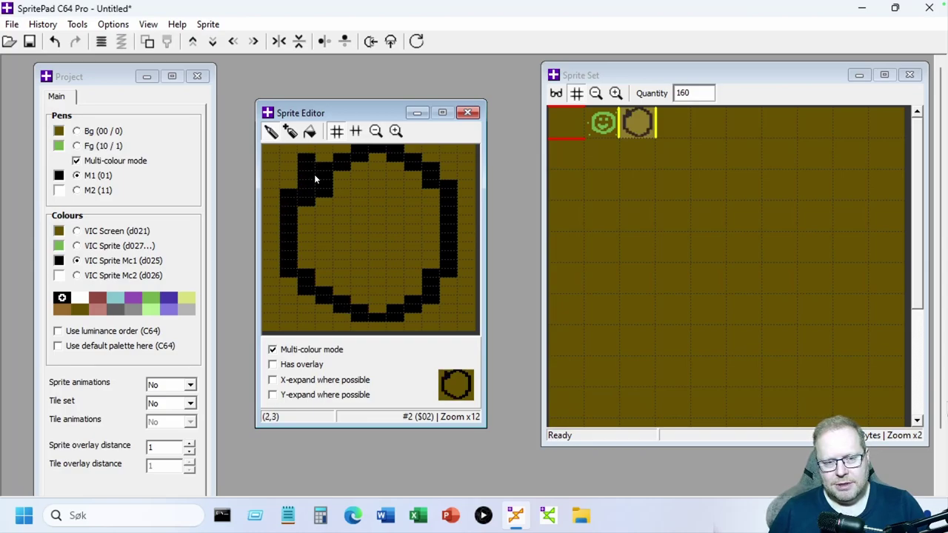
{"action": "left_click", "coordinate": [364, 275]}
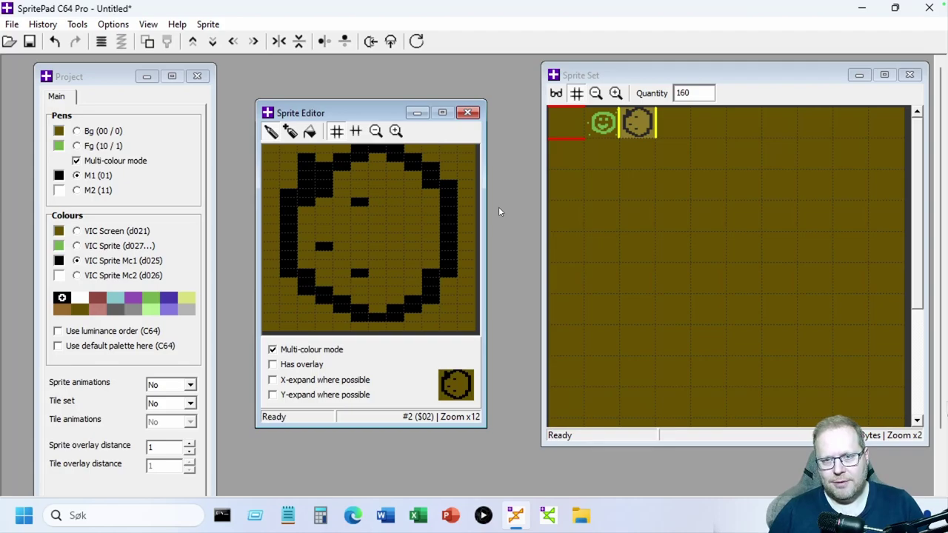
{"action": "left_click", "coordinate": [586, 131]}
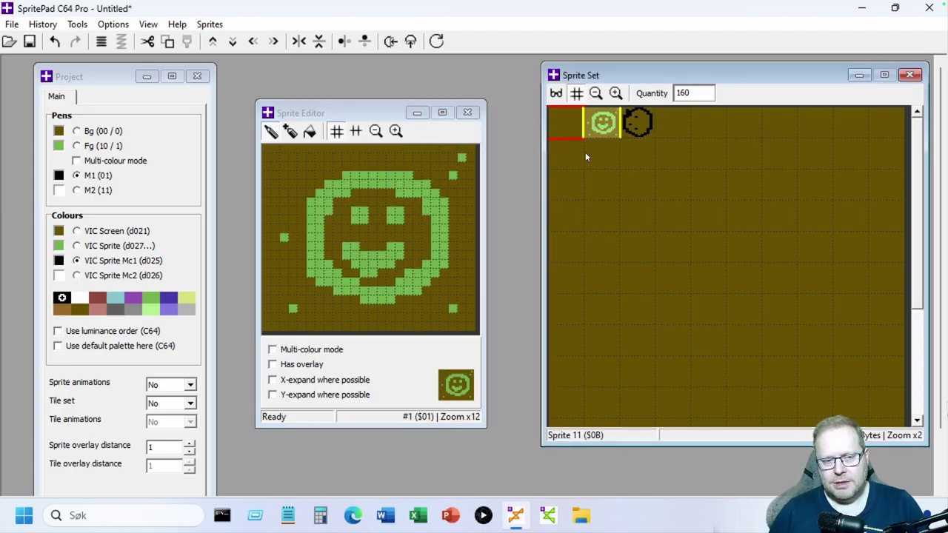
{"action": "left_click", "coordinate": [631, 122]}
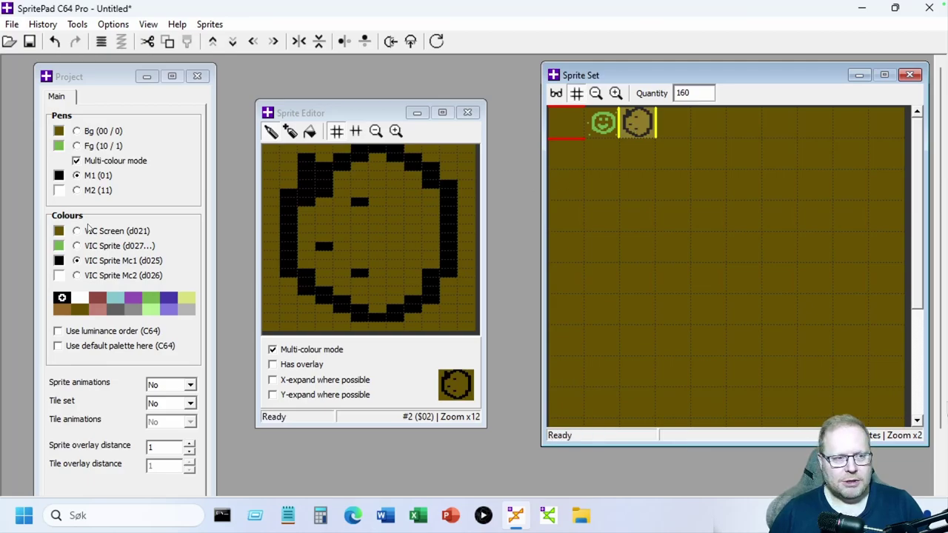
Step: Draw a green ring along the inside of the black outline in sprite #2 with the Fg (10 / 1) pen
{"action": "left_click", "coordinate": [77, 146]}
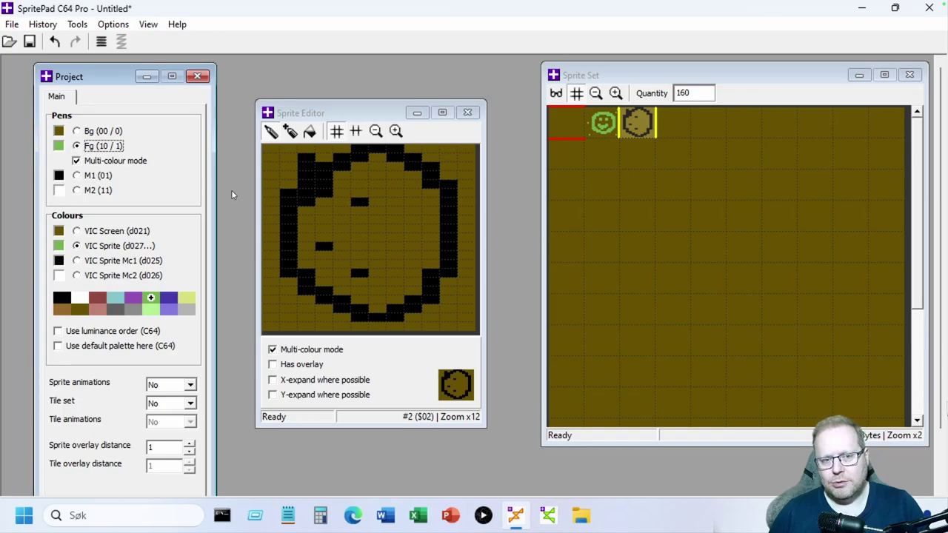
{"action": "left_click", "coordinate": [325, 201]}
{"action": "left_click", "coordinate": [343, 185]}
{"action": "mouse_move", "coordinate": [342, 185]}
{"action": "left_mouse_down"}
{"action": "mouse_move", "coordinate": [367, 162]}
{"action": "mouse_move", "coordinate": [394, 170]}
{"action": "left_mouse_up"}
{"action": "mouse_move", "coordinate": [420, 282]}
{"action": "left_mouse_down"}
{"action": "mouse_move", "coordinate": [398, 300]}
{"action": "mouse_move", "coordinate": [326, 274]}
{"action": "mouse_move", "coordinate": [293, 233]}
{"action": "mouse_move", "coordinate": [309, 208]}
{"action": "left_mouse_up"}
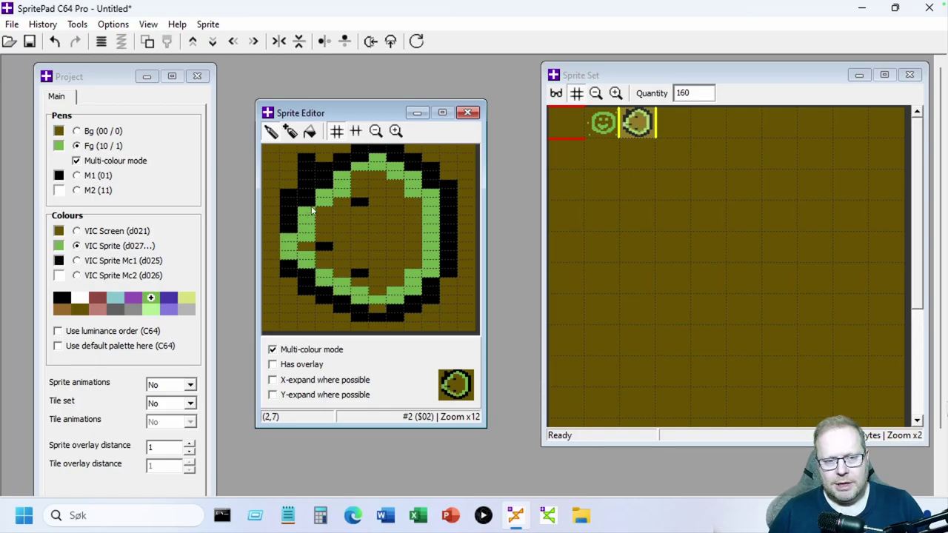
Step: Fill the area inside the green ring of sprite #2 with the white M2 (11) pen and compare it with the smiley sprite
{"action": "left_click", "coordinate": [84, 193]}
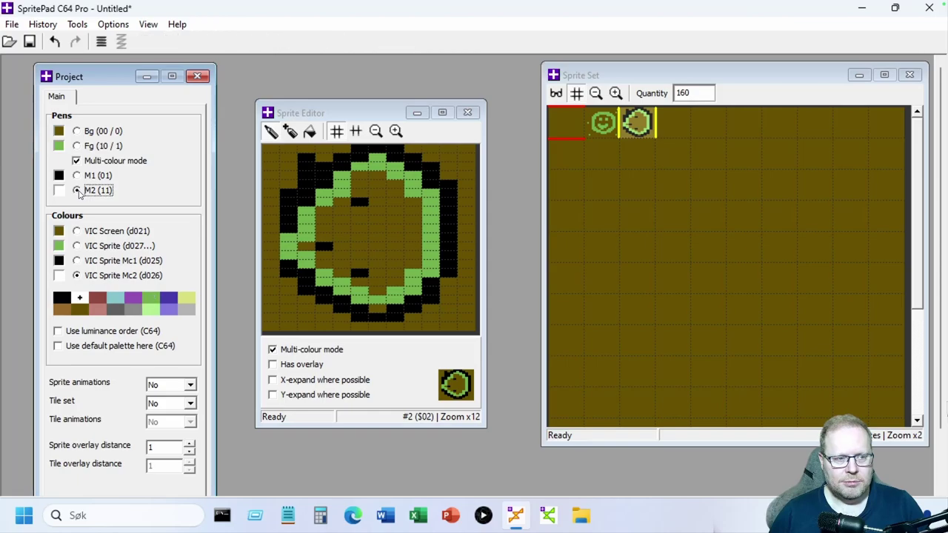
{"action": "left_click", "coordinate": [310, 248]}
{"action": "mouse_move", "coordinate": [324, 233]}
{"action": "left_mouse_down"}
{"action": "mouse_move", "coordinate": [339, 259]}
{"action": "mouse_move", "coordinate": [326, 261]}
{"action": "mouse_move", "coordinate": [374, 219]}
{"action": "mouse_move", "coordinate": [365, 180]}
{"action": "mouse_move", "coordinate": [411, 220]}
{"action": "mouse_move", "coordinate": [374, 291]}
{"action": "mouse_move", "coordinate": [412, 253]}
{"action": "mouse_move", "coordinate": [370, 251]}
{"action": "mouse_move", "coordinate": [368, 265]}
{"action": "mouse_move", "coordinate": [386, 242]}
{"action": "mouse_move", "coordinate": [382, 229]}
{"action": "mouse_move", "coordinate": [395, 237]}
{"action": "mouse_move", "coordinate": [332, 207]}
{"action": "mouse_move", "coordinate": [357, 199]}
{"action": "mouse_move", "coordinate": [344, 287]}
{"action": "mouse_move", "coordinate": [341, 276]}
{"action": "mouse_move", "coordinate": [363, 282]}
{"action": "left_mouse_up"}
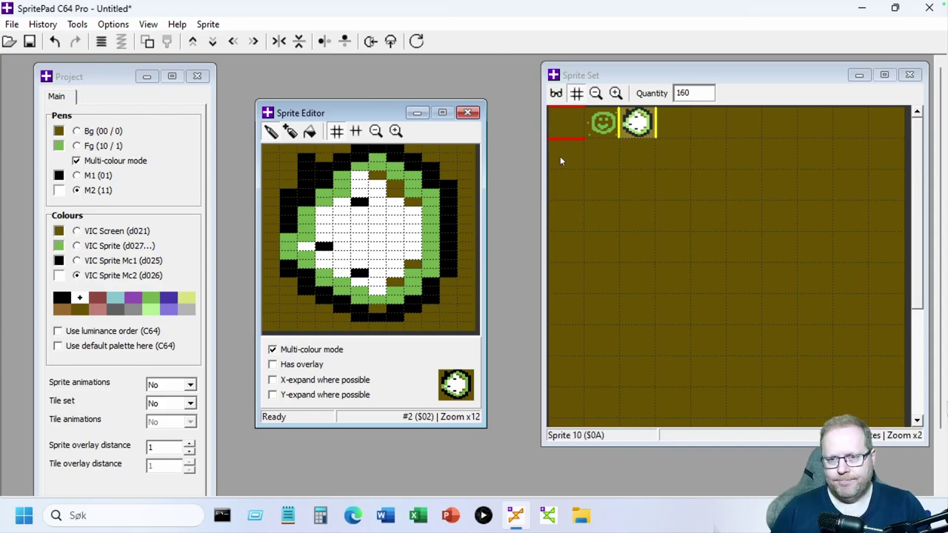
{"action": "left_click", "coordinate": [599, 128]}
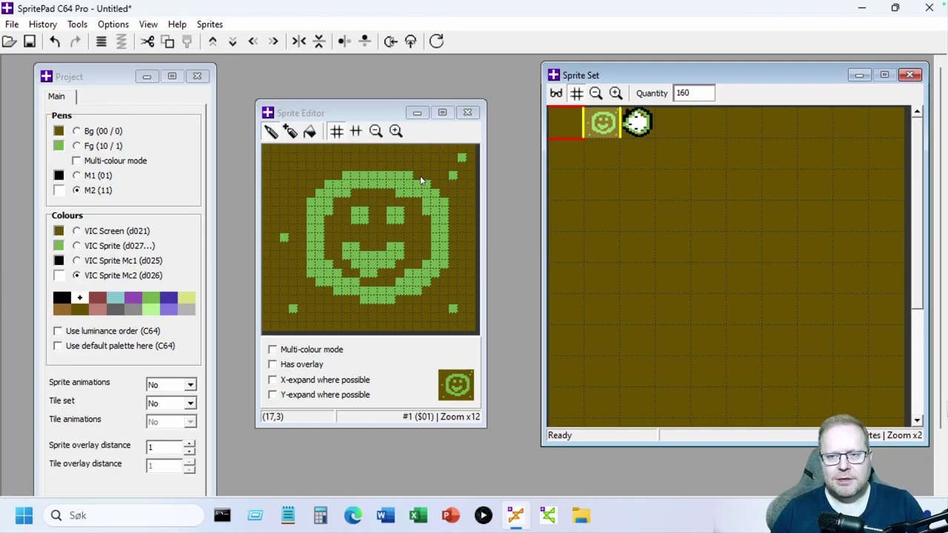
{"action": "left_click", "coordinate": [637, 122]}
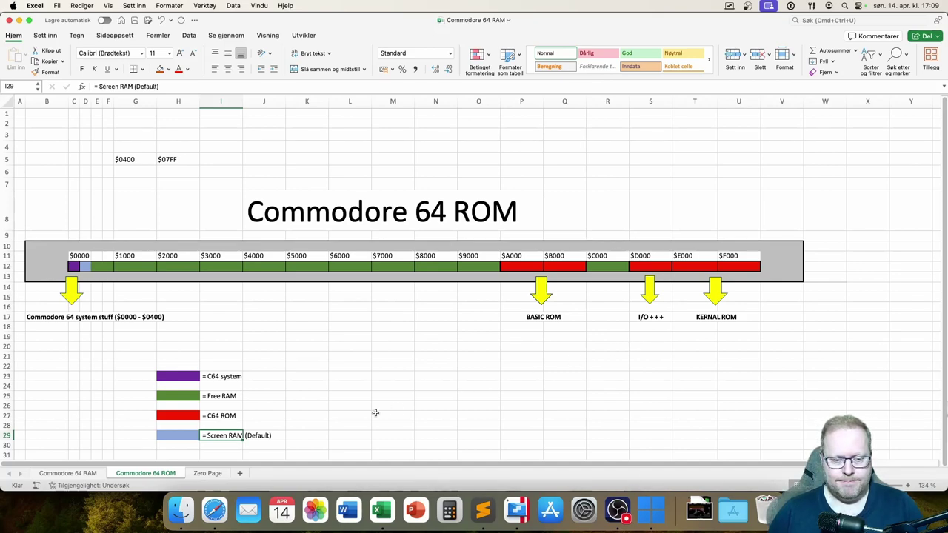
Step: Switch to Safari, mark $D000 in the VIC-II heading, and examine where that address and Screen RAM lie on Excel's Commodore 64 ROM map
{"action": "left_click", "coordinate": [214, 511]}
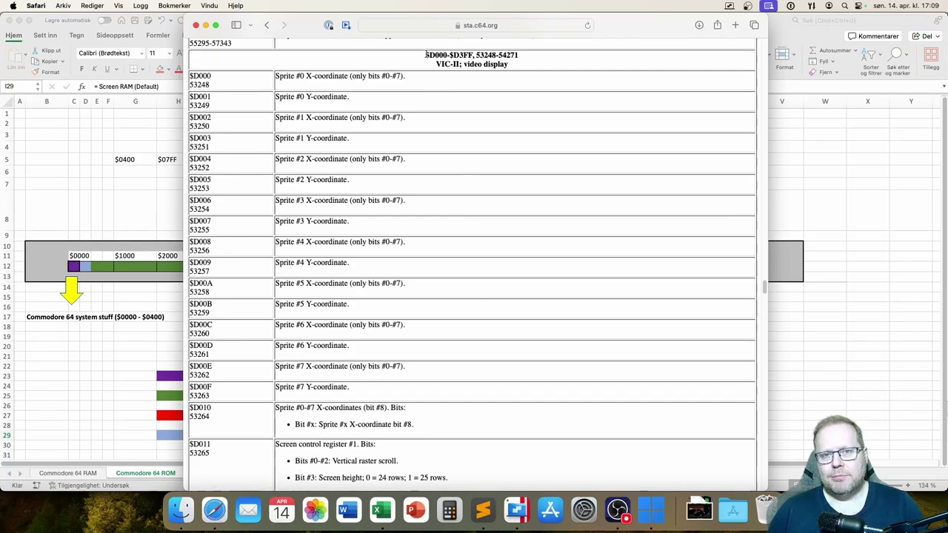
{"action": "left_click_drag", "start_coordinate": [425, 55], "coordinate": [449, 54]}
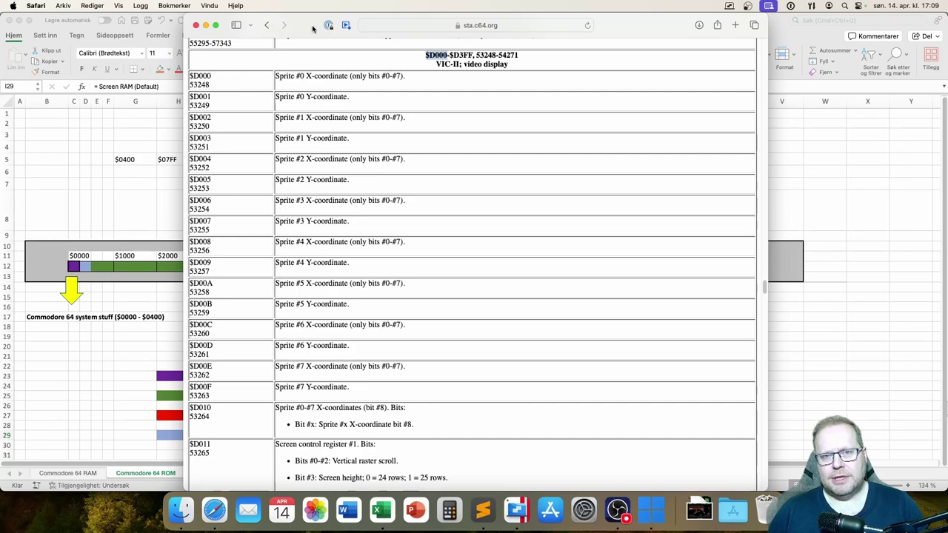
{"action": "left_click_drag", "start_coordinate": [312, 28], "coordinate": [319, 76]}
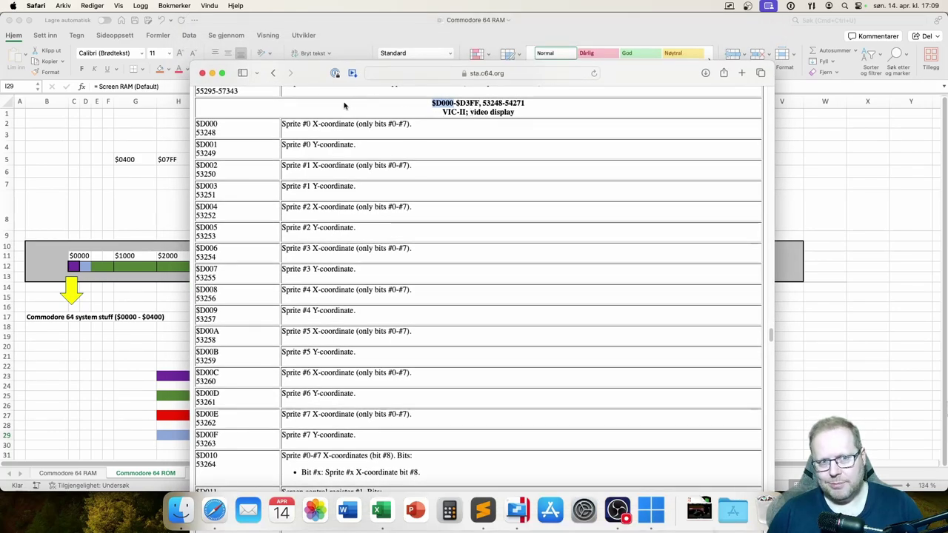
{"action": "left_click_drag", "start_coordinate": [319, 77], "coordinate": [404, 293]}
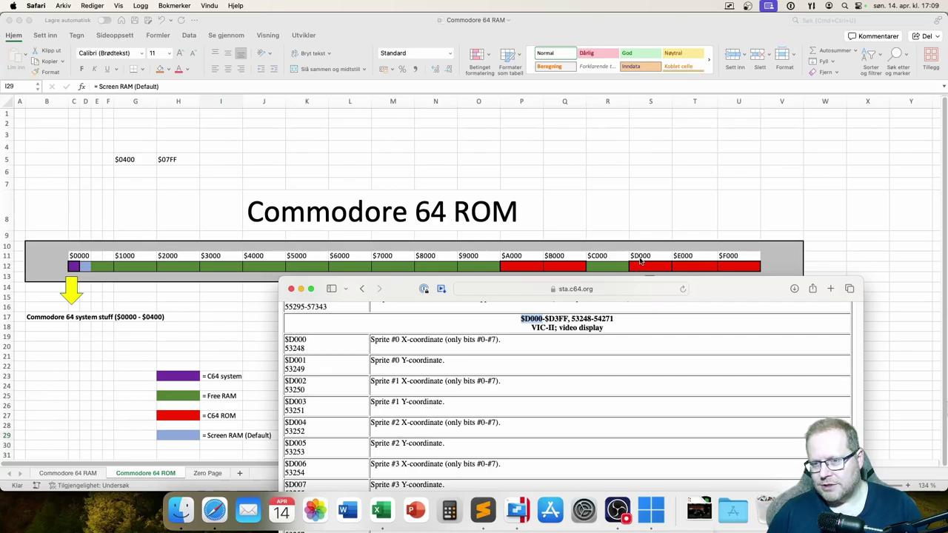
{"action": "left_click_drag", "start_coordinate": [395, 292], "coordinate": [299, 19]}
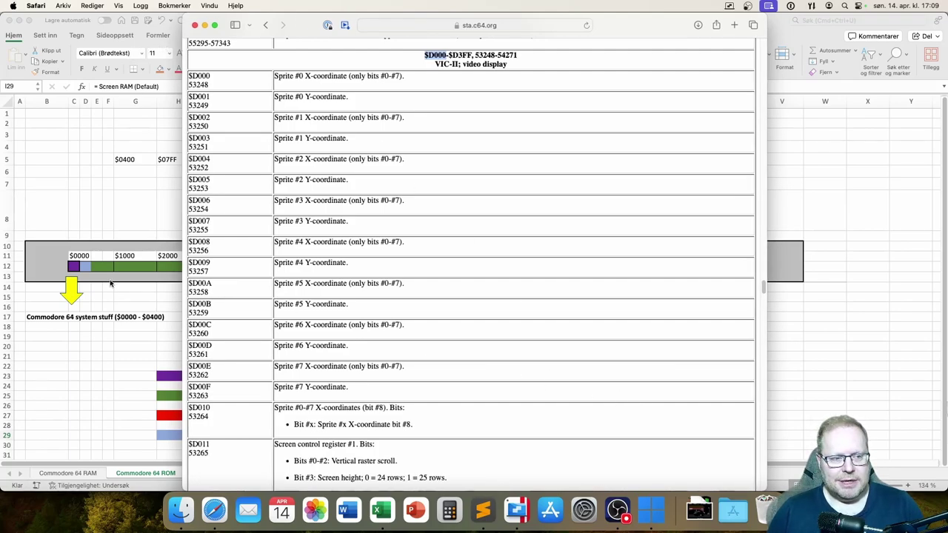
{"action": "left_click", "coordinate": [41, 19]}
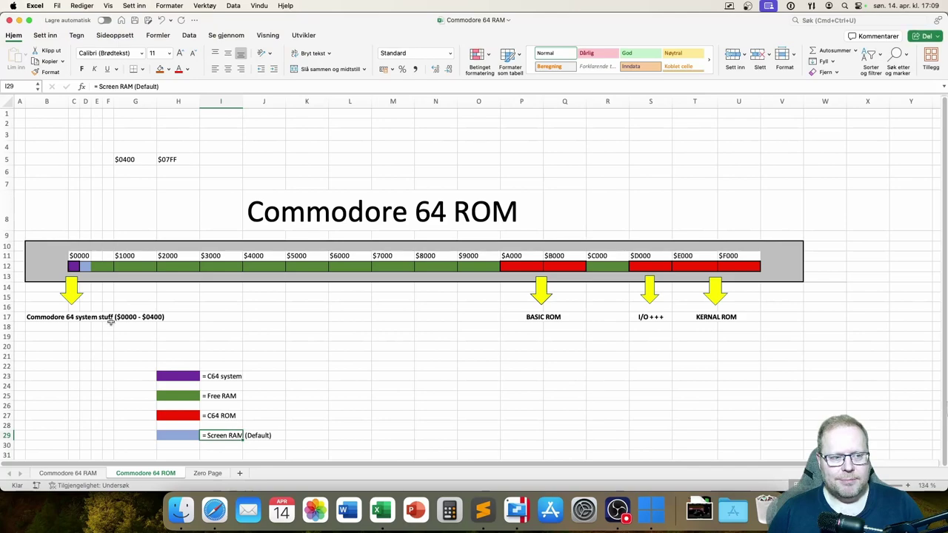
{"action": "left_click", "coordinate": [83, 269]}
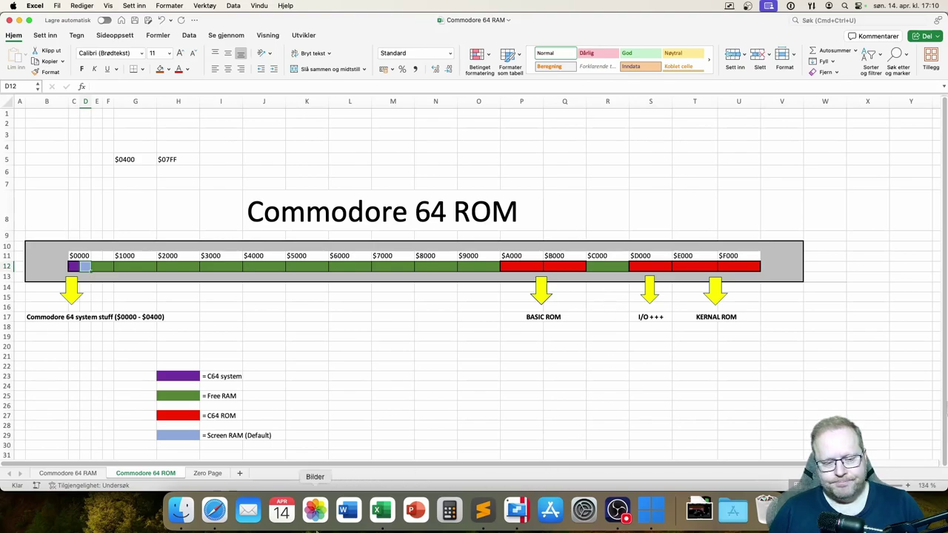
Step: Return to the memory map in Safari and mark the $D000 and $D001 entries to examine sprite #0's X- and Y-coordinate registers
{"action": "left_click", "coordinate": [214, 510]}
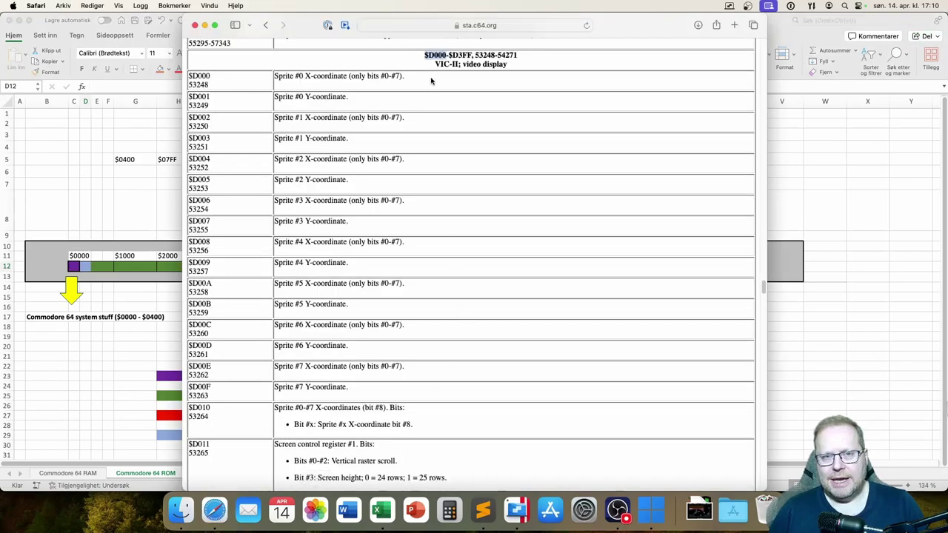
{"action": "left_click_drag", "start_coordinate": [425, 56], "coordinate": [449, 57]}
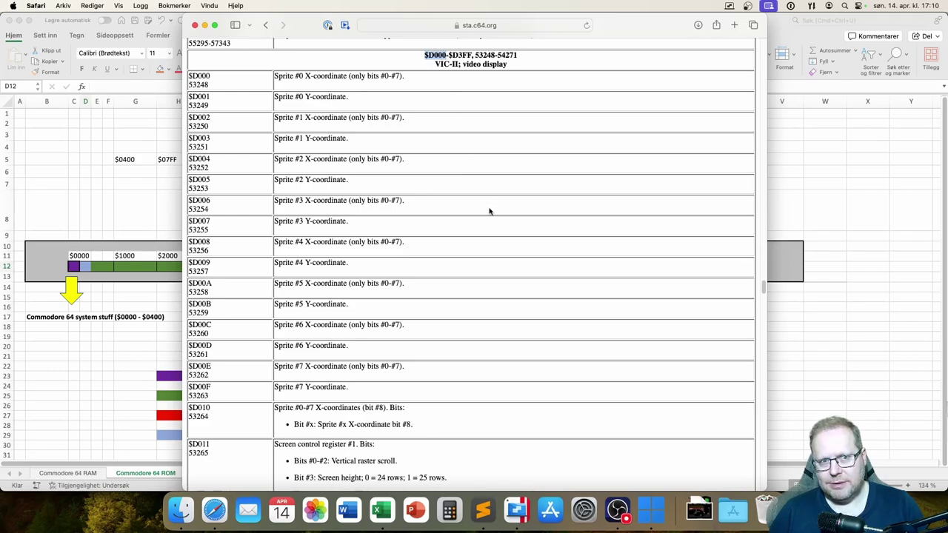
{"action": "left_click_drag", "start_coordinate": [189, 77], "coordinate": [349, 75]}
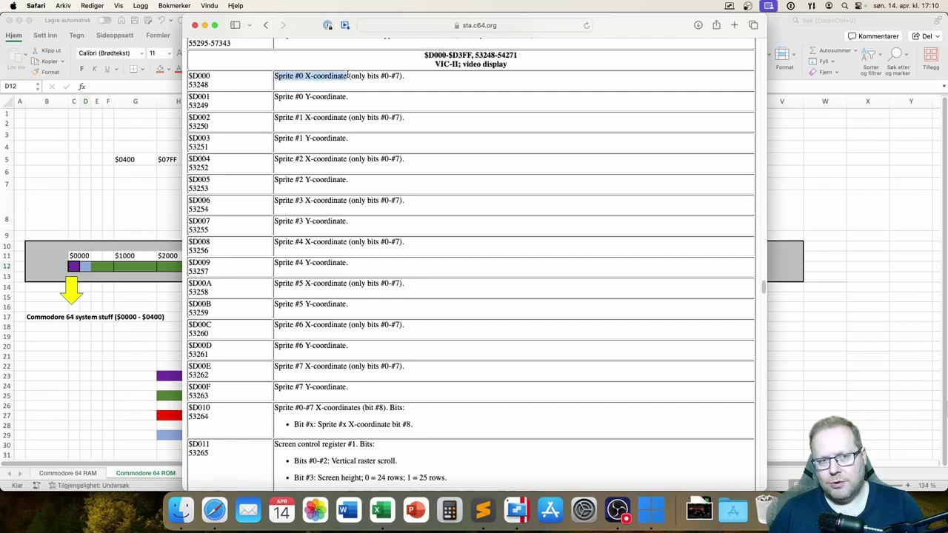
{"action": "left_click", "coordinate": [442, 104]}
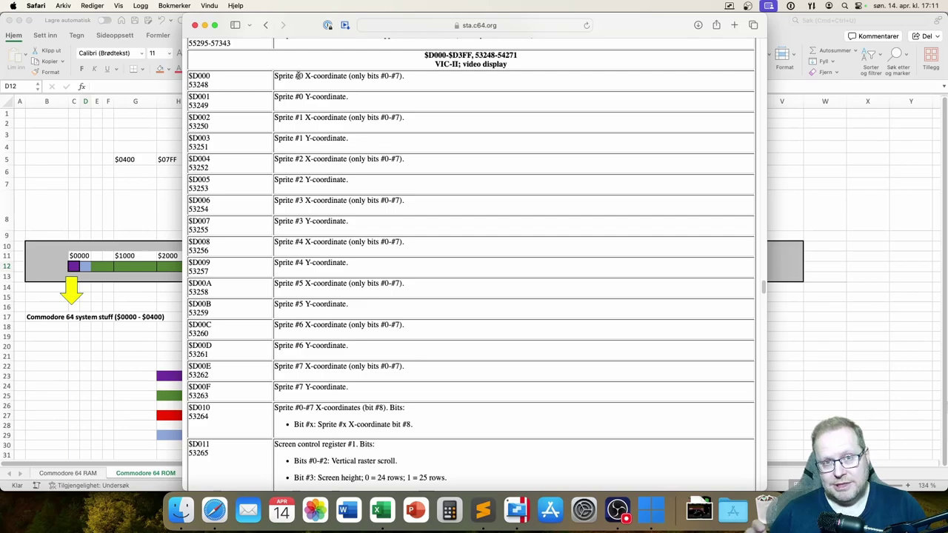
{"action": "left_click_drag", "start_coordinate": [305, 76], "coordinate": [347, 75]}
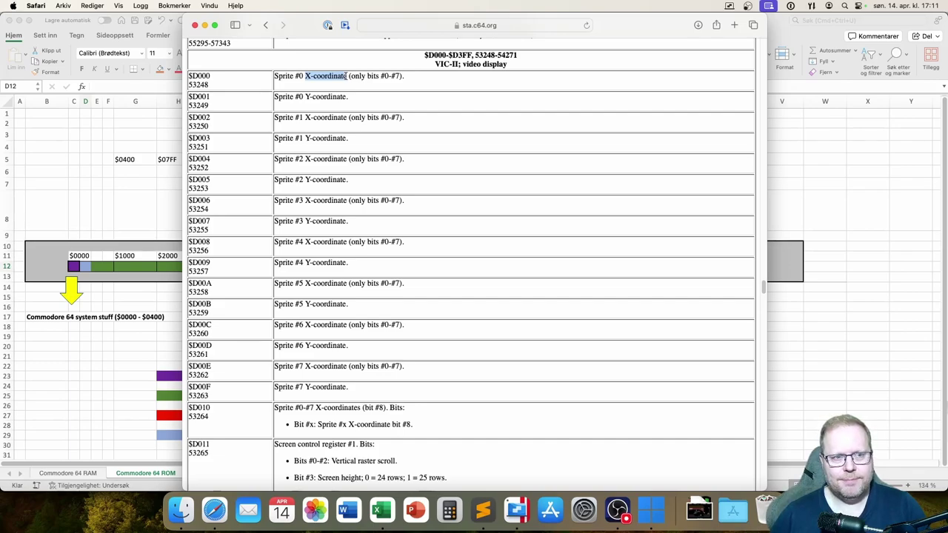
{"action": "left_click_drag", "start_coordinate": [190, 97], "coordinate": [210, 97]}
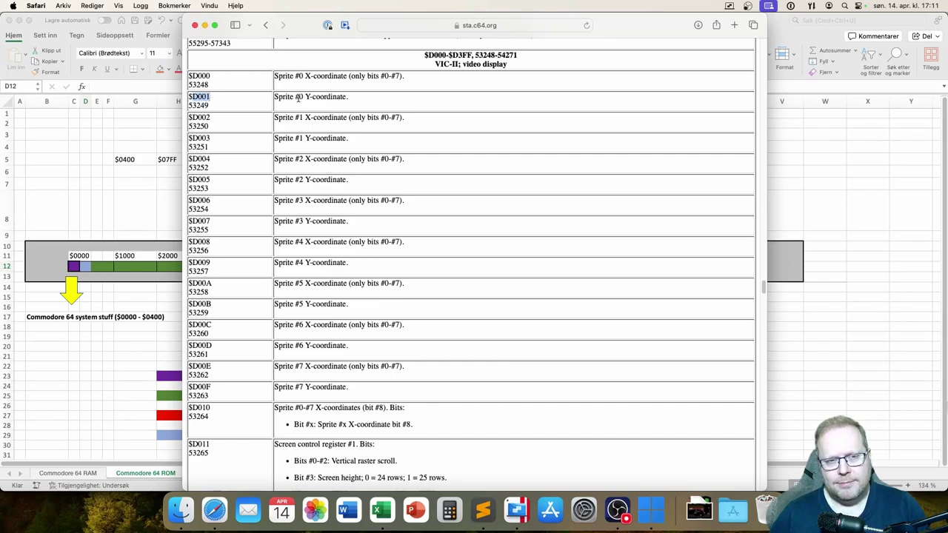
{"action": "left_click_drag", "start_coordinate": [305, 96], "coordinate": [362, 98]}
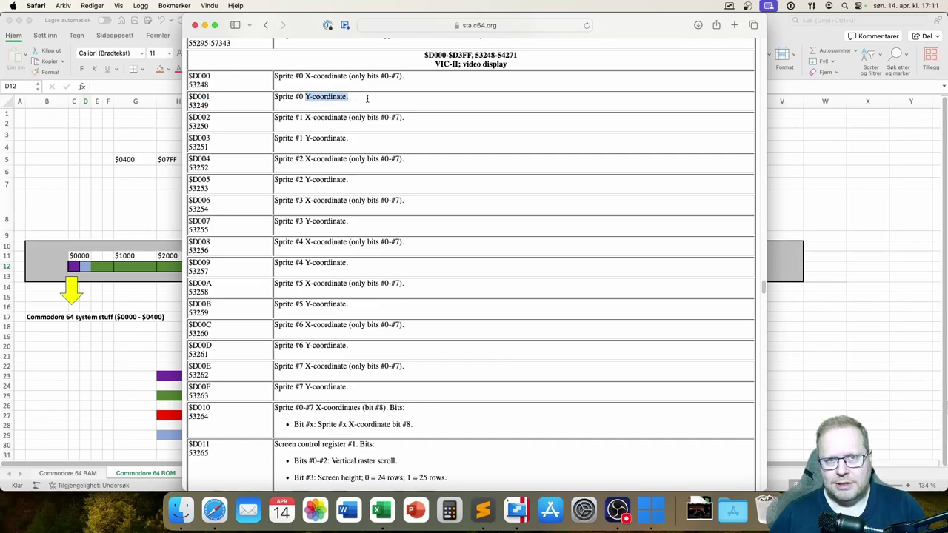
{"action": "left_click", "coordinate": [366, 98]}
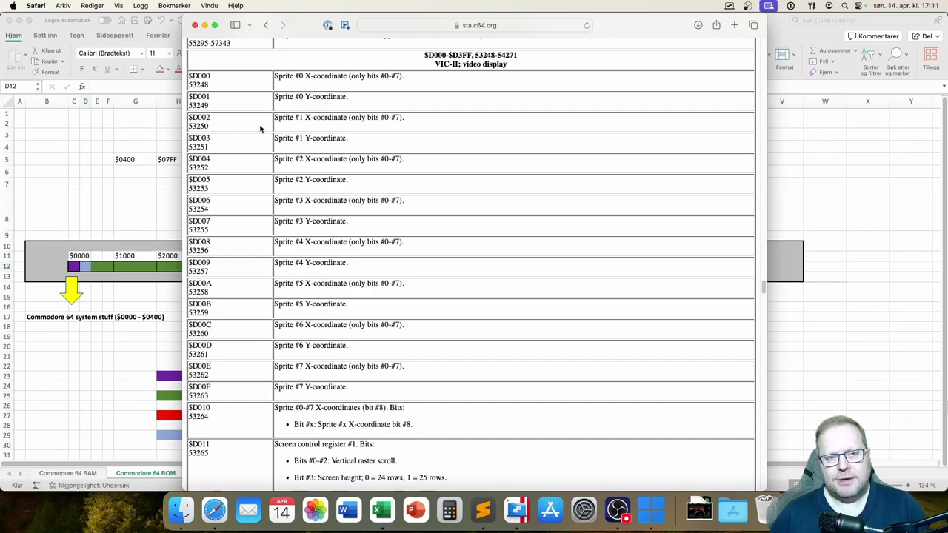
Step: Mark the X- and Y-coordinate register pairs of sprites #0 to #3 in turn, from $D000 to $D007, to examine their order
{"action": "left_click_drag", "start_coordinate": [305, 118], "coordinate": [346, 118]}
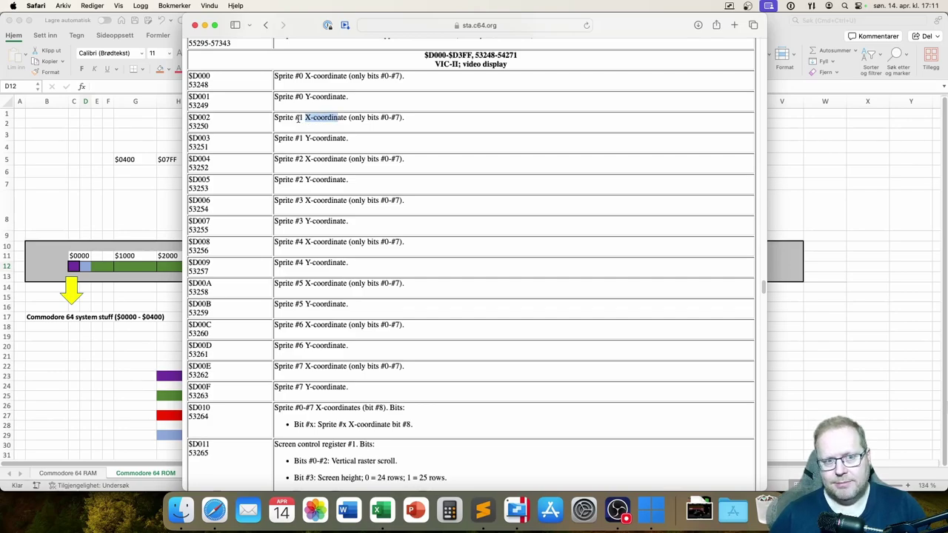
{"action": "left_click_drag", "start_coordinate": [306, 138], "coordinate": [349, 140]}
{"action": "left_click", "coordinate": [349, 140]}
{"action": "left_click_drag", "start_coordinate": [350, 95], "coordinate": [190, 74]}
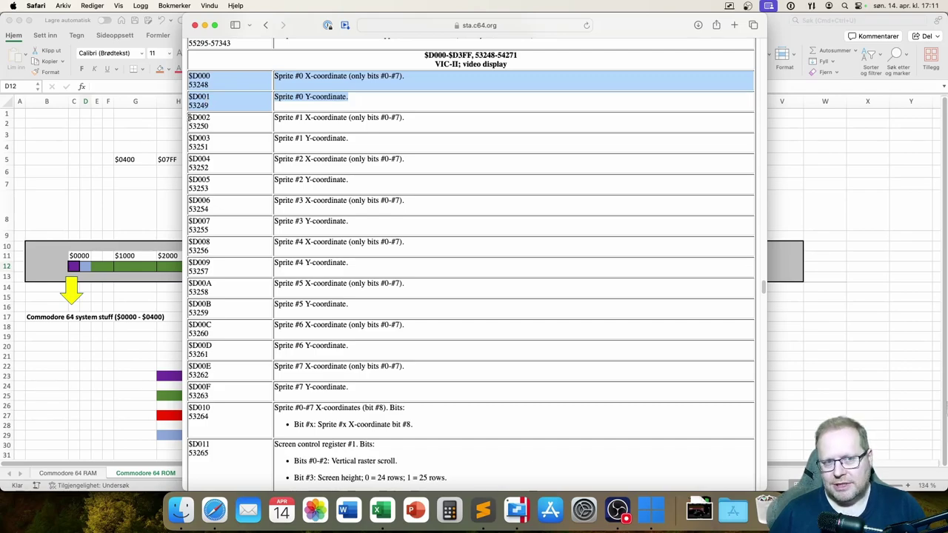
{"action": "left_click_drag", "start_coordinate": [189, 119], "coordinate": [371, 142]}
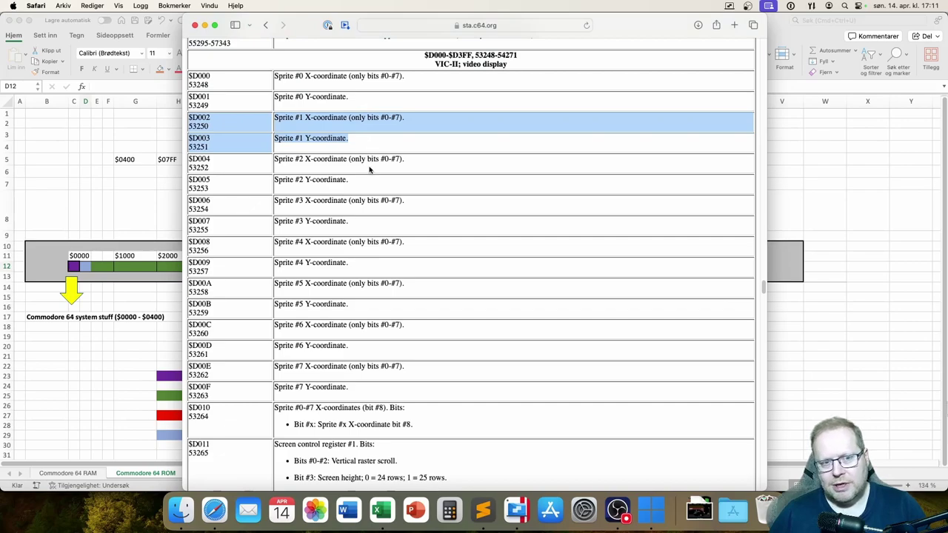
{"action": "left_click_drag", "start_coordinate": [361, 184], "coordinate": [189, 159]}
{"action": "left_click_drag", "start_coordinate": [348, 220], "coordinate": [186, 196]}
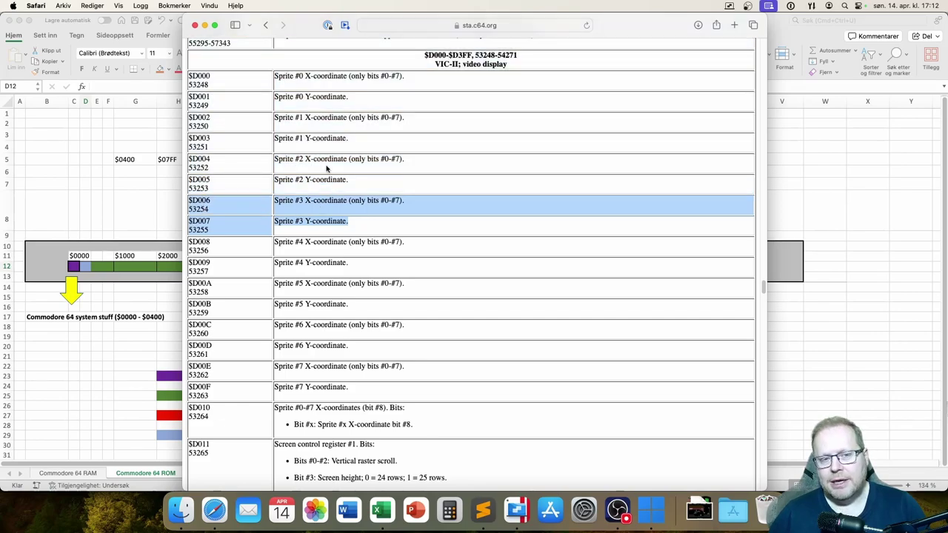
Step: Examine the $D010 register entry for bit #8 of the X-coordinates of sprites #0-#7
{"action": "left_click", "coordinate": [355, 94]}
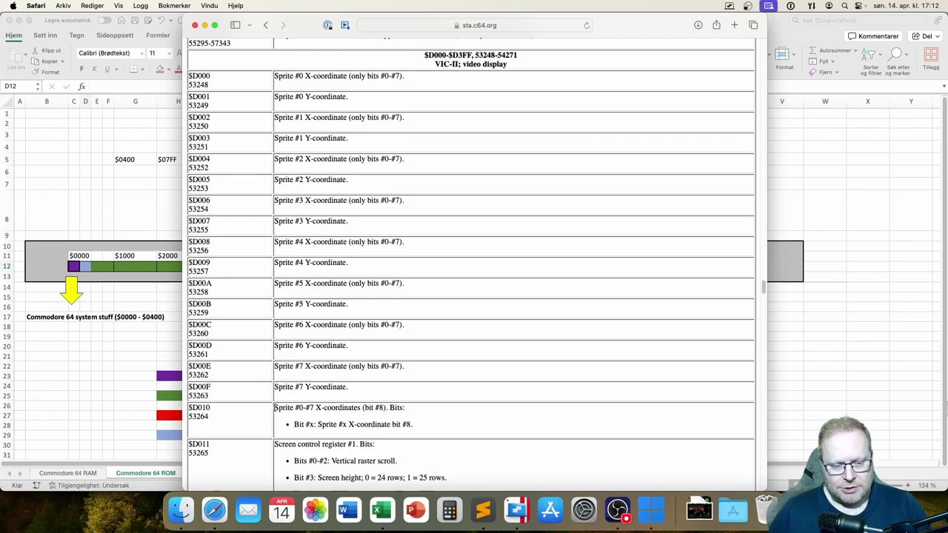
{"action": "left_click_drag", "start_coordinate": [274, 407], "coordinate": [293, 407]}
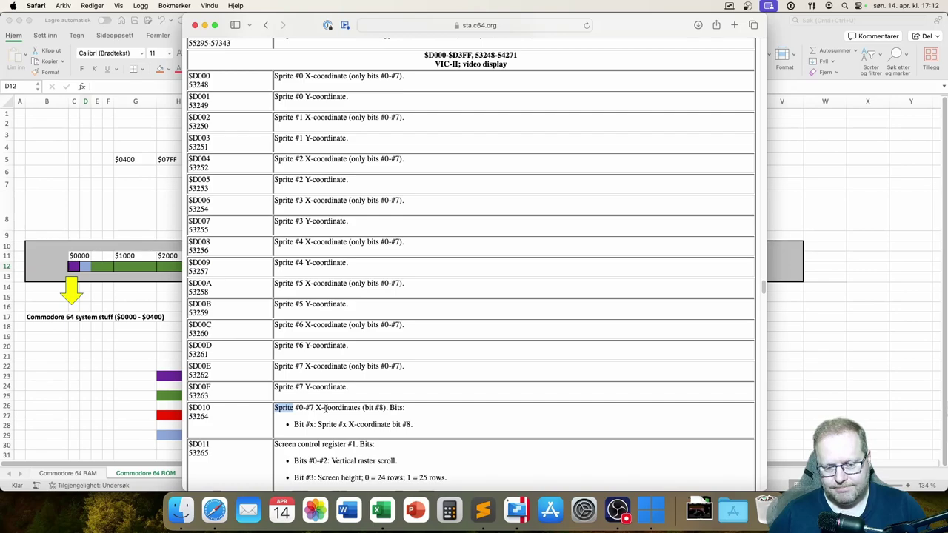
{"action": "left_click", "coordinate": [414, 420]}
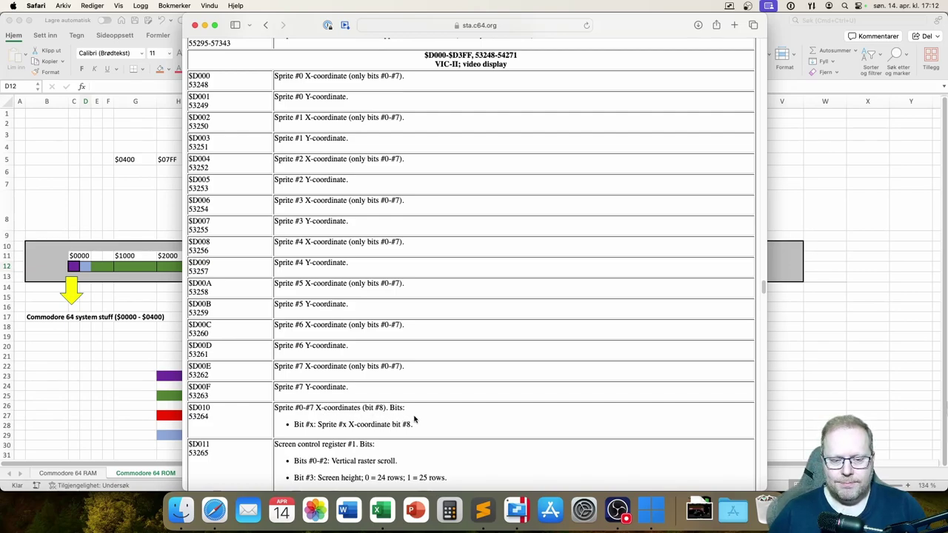